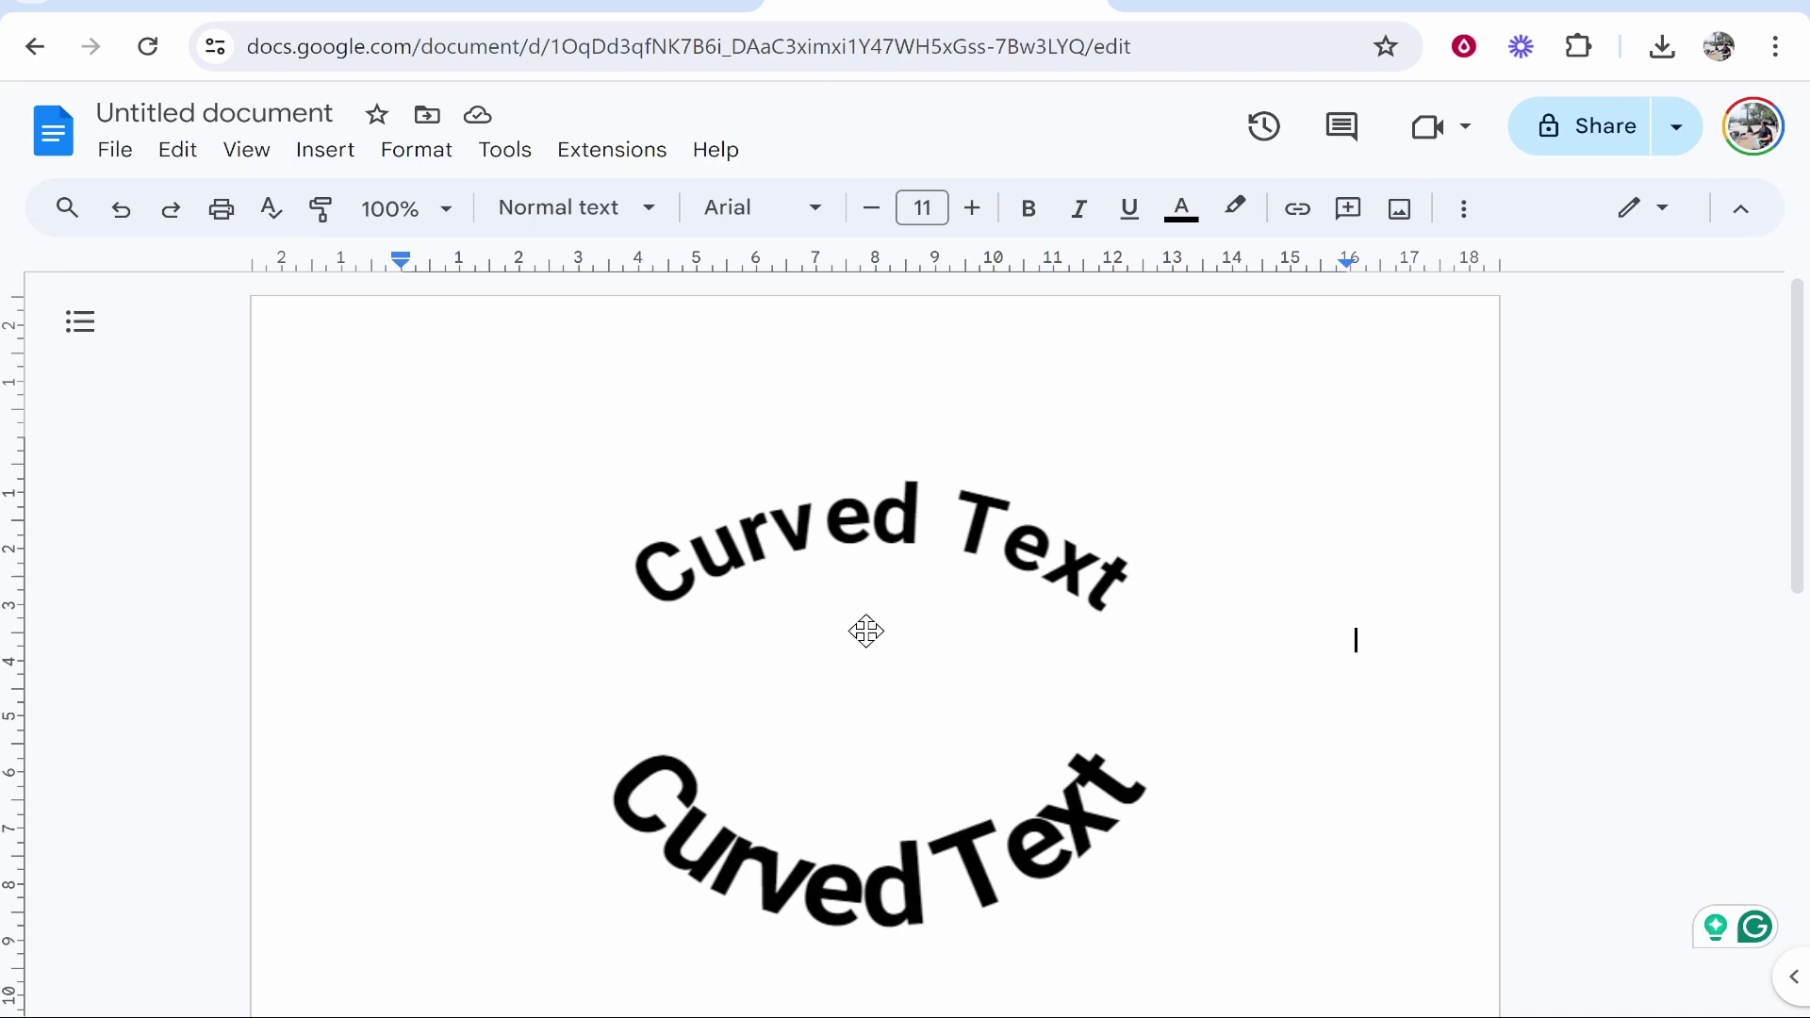
- Search Google for 'curved text generator' and open the InkPx Curved Text Generator result
left_click(29, 54)
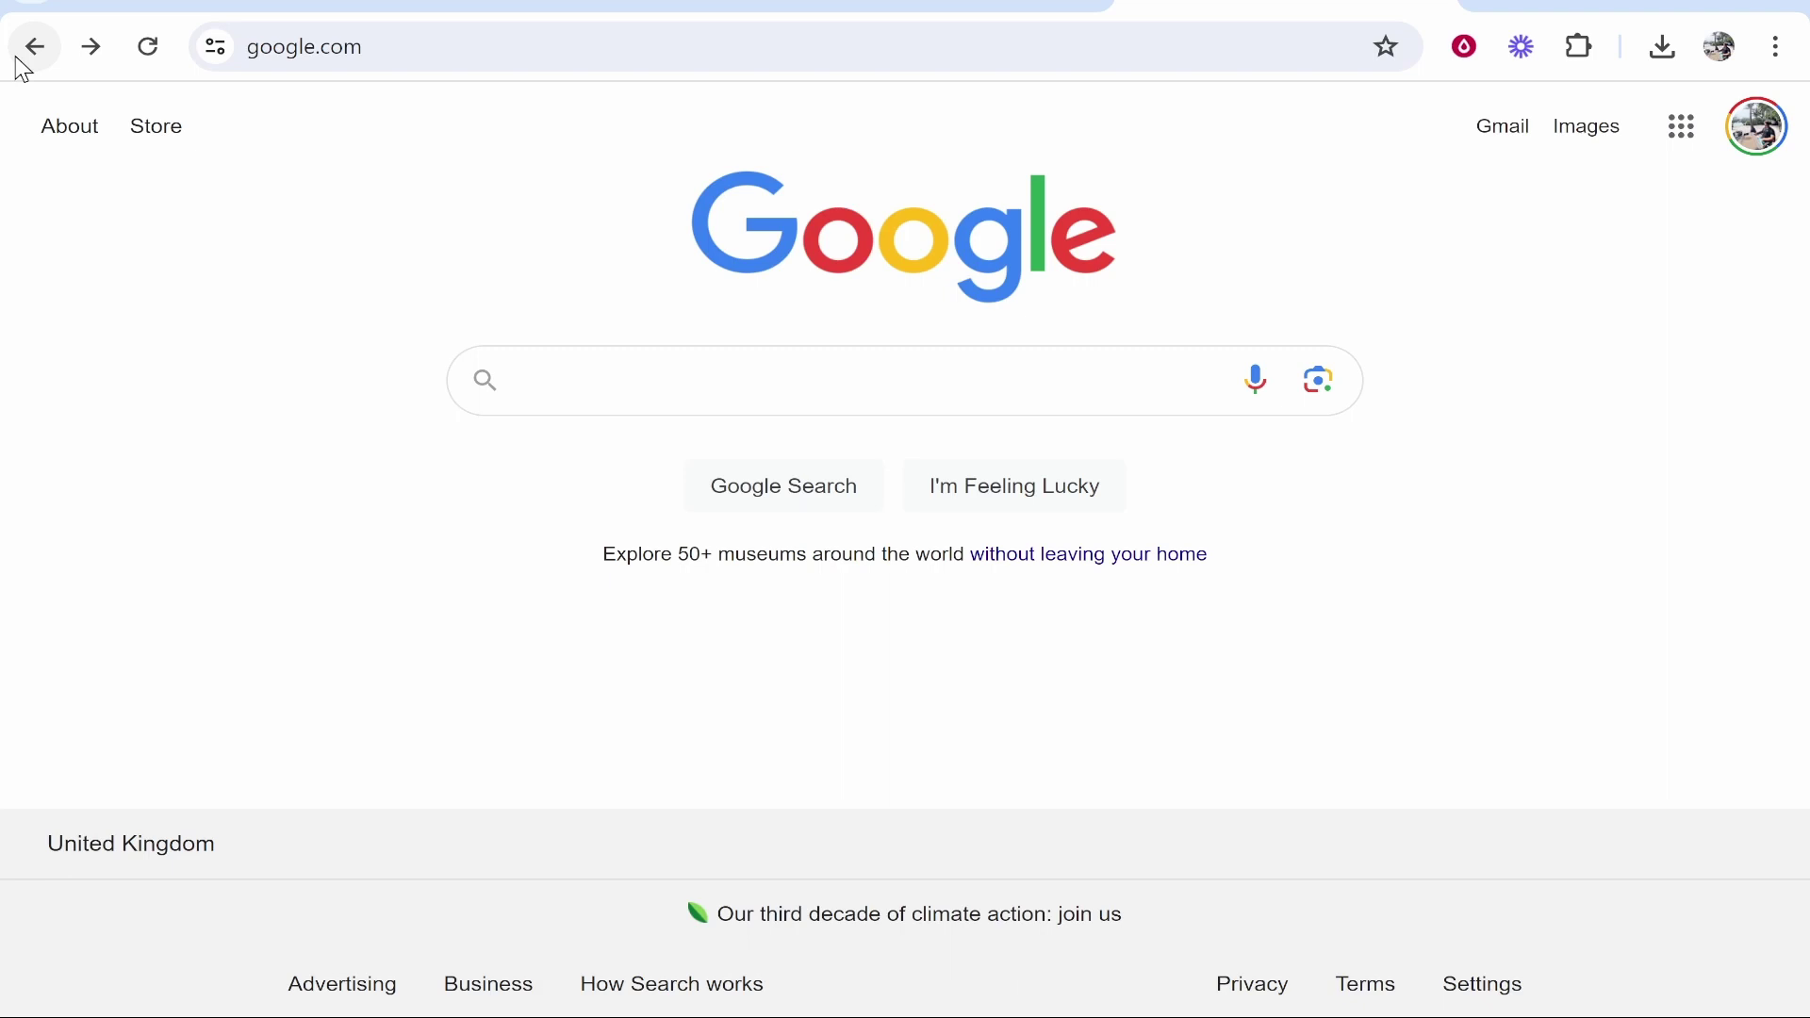
left_click(19, 60)
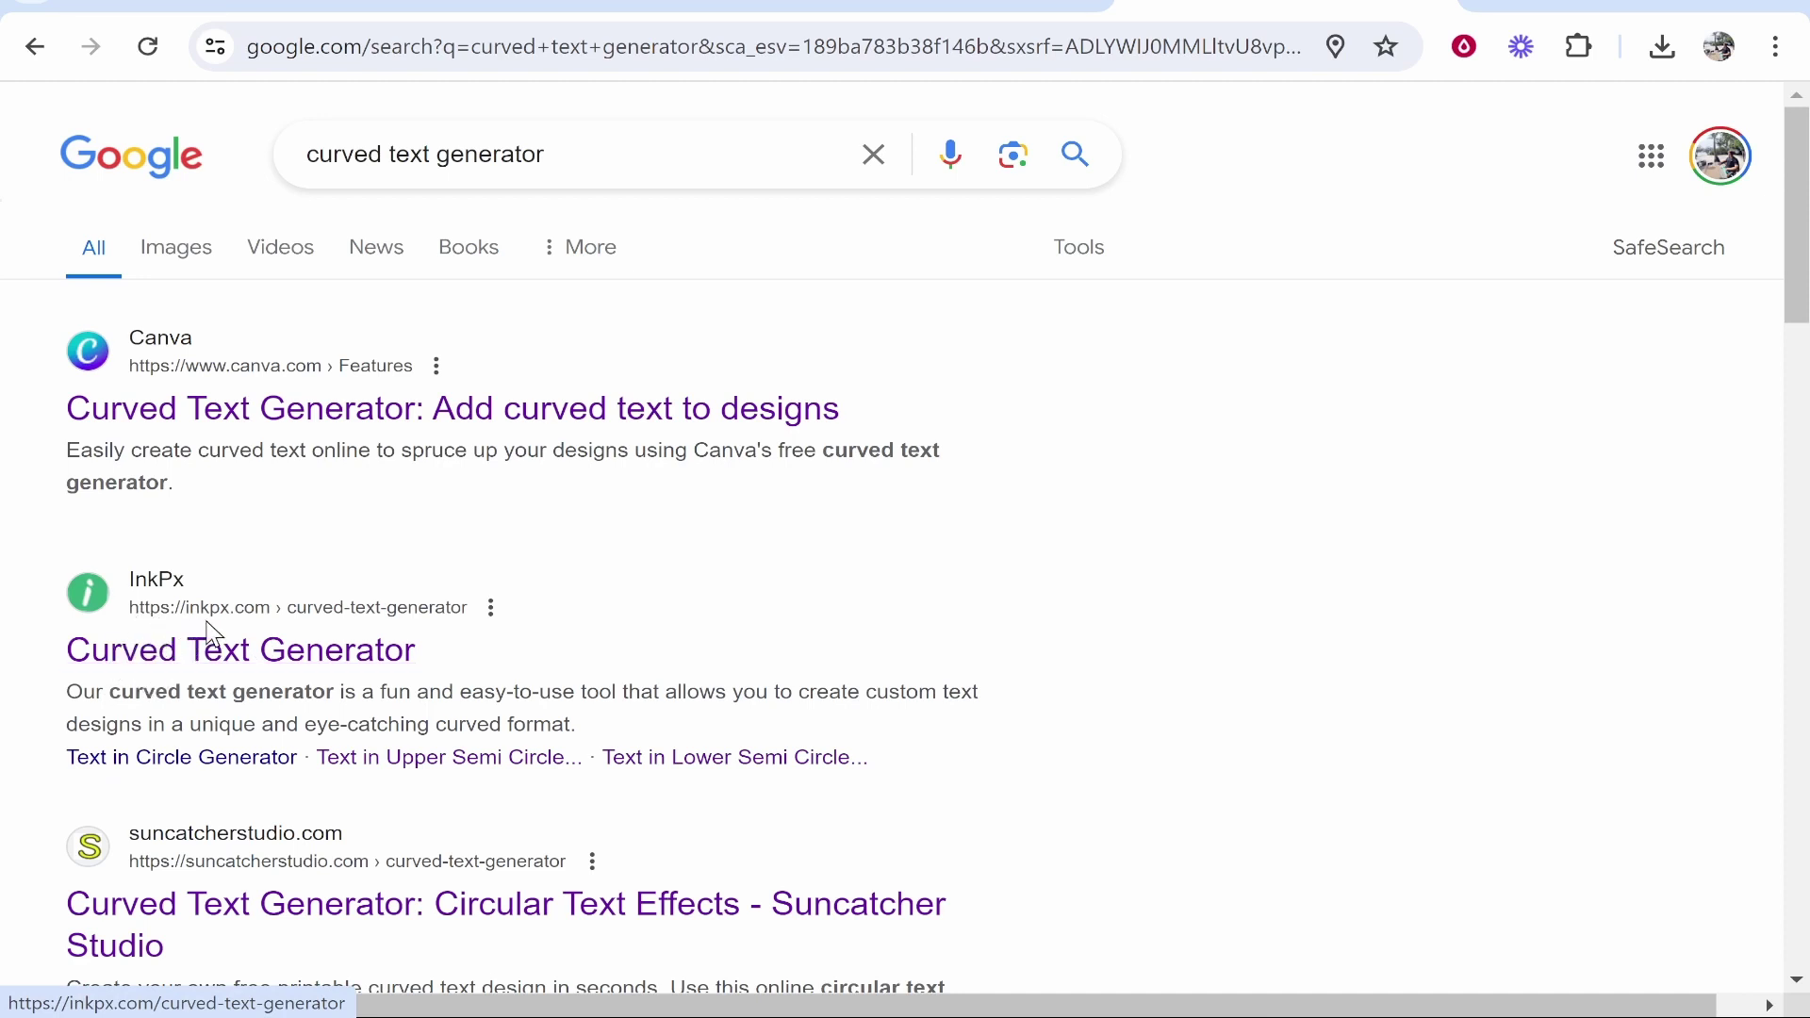
left_click(267, 659)
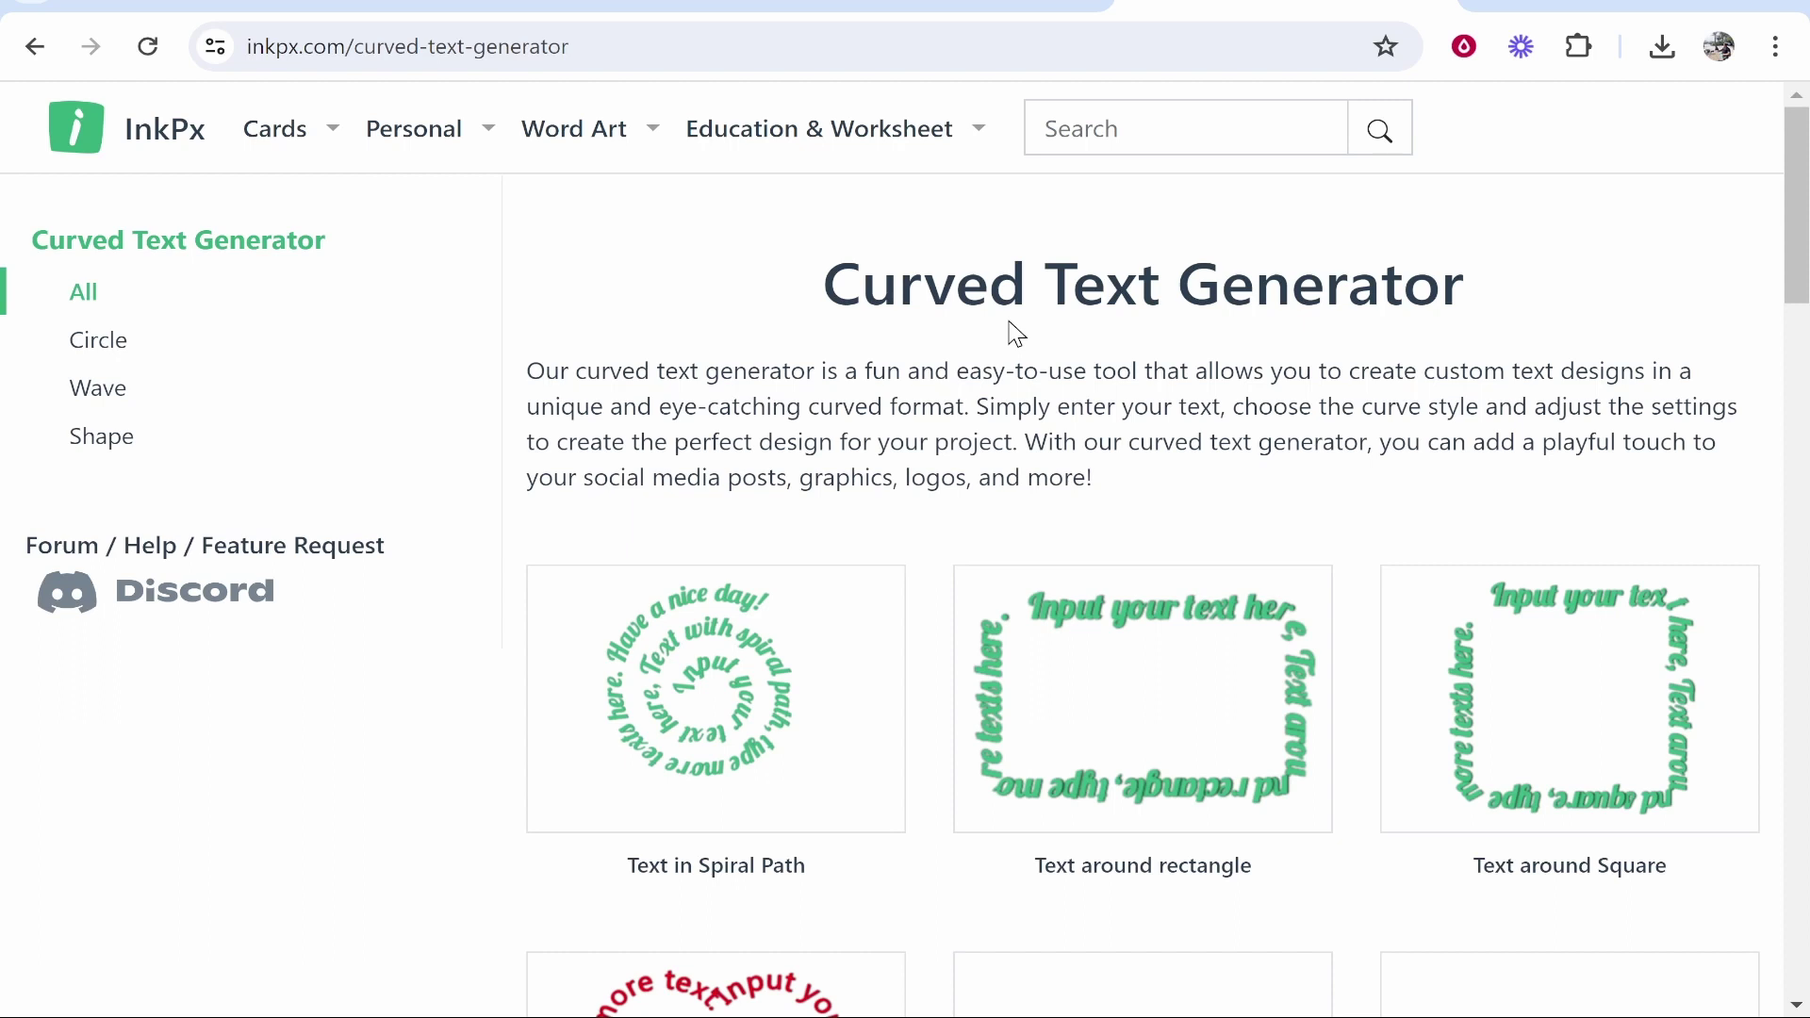
scroll(1019, 346, "down", 2)
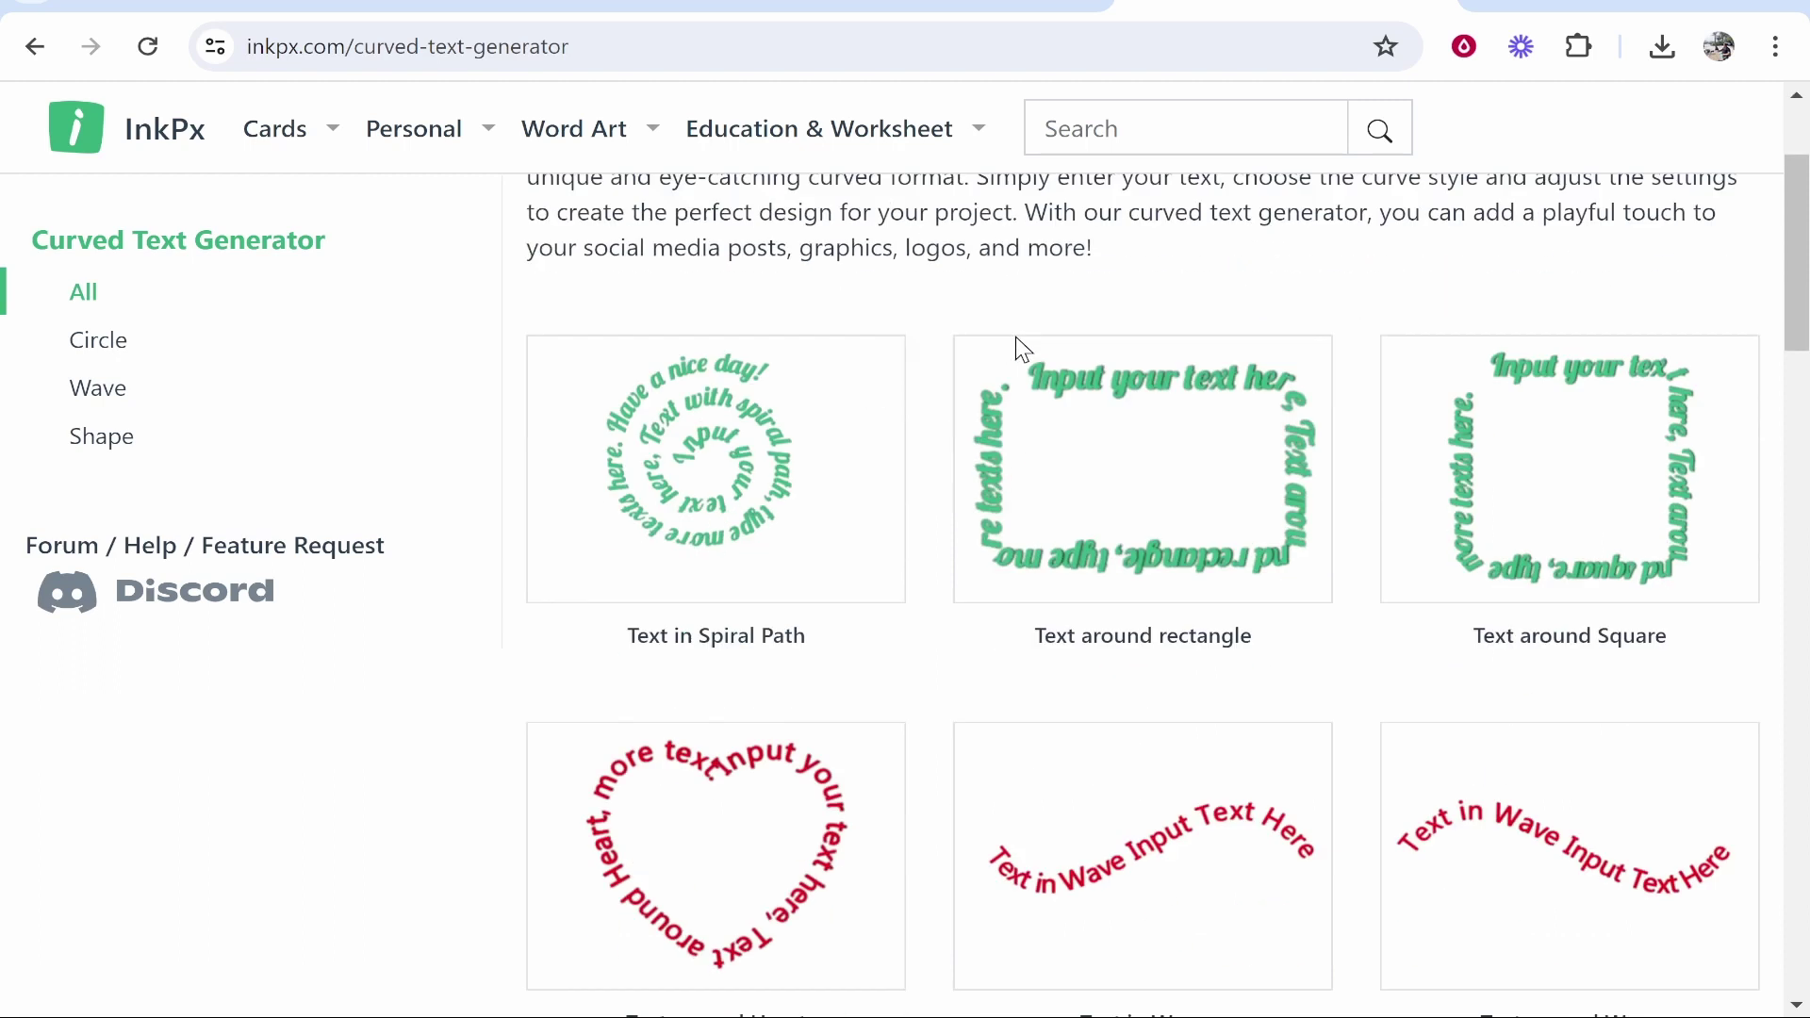
scroll(1358, 495, "down", 1)
scroll(1053, 413, "down", 1)
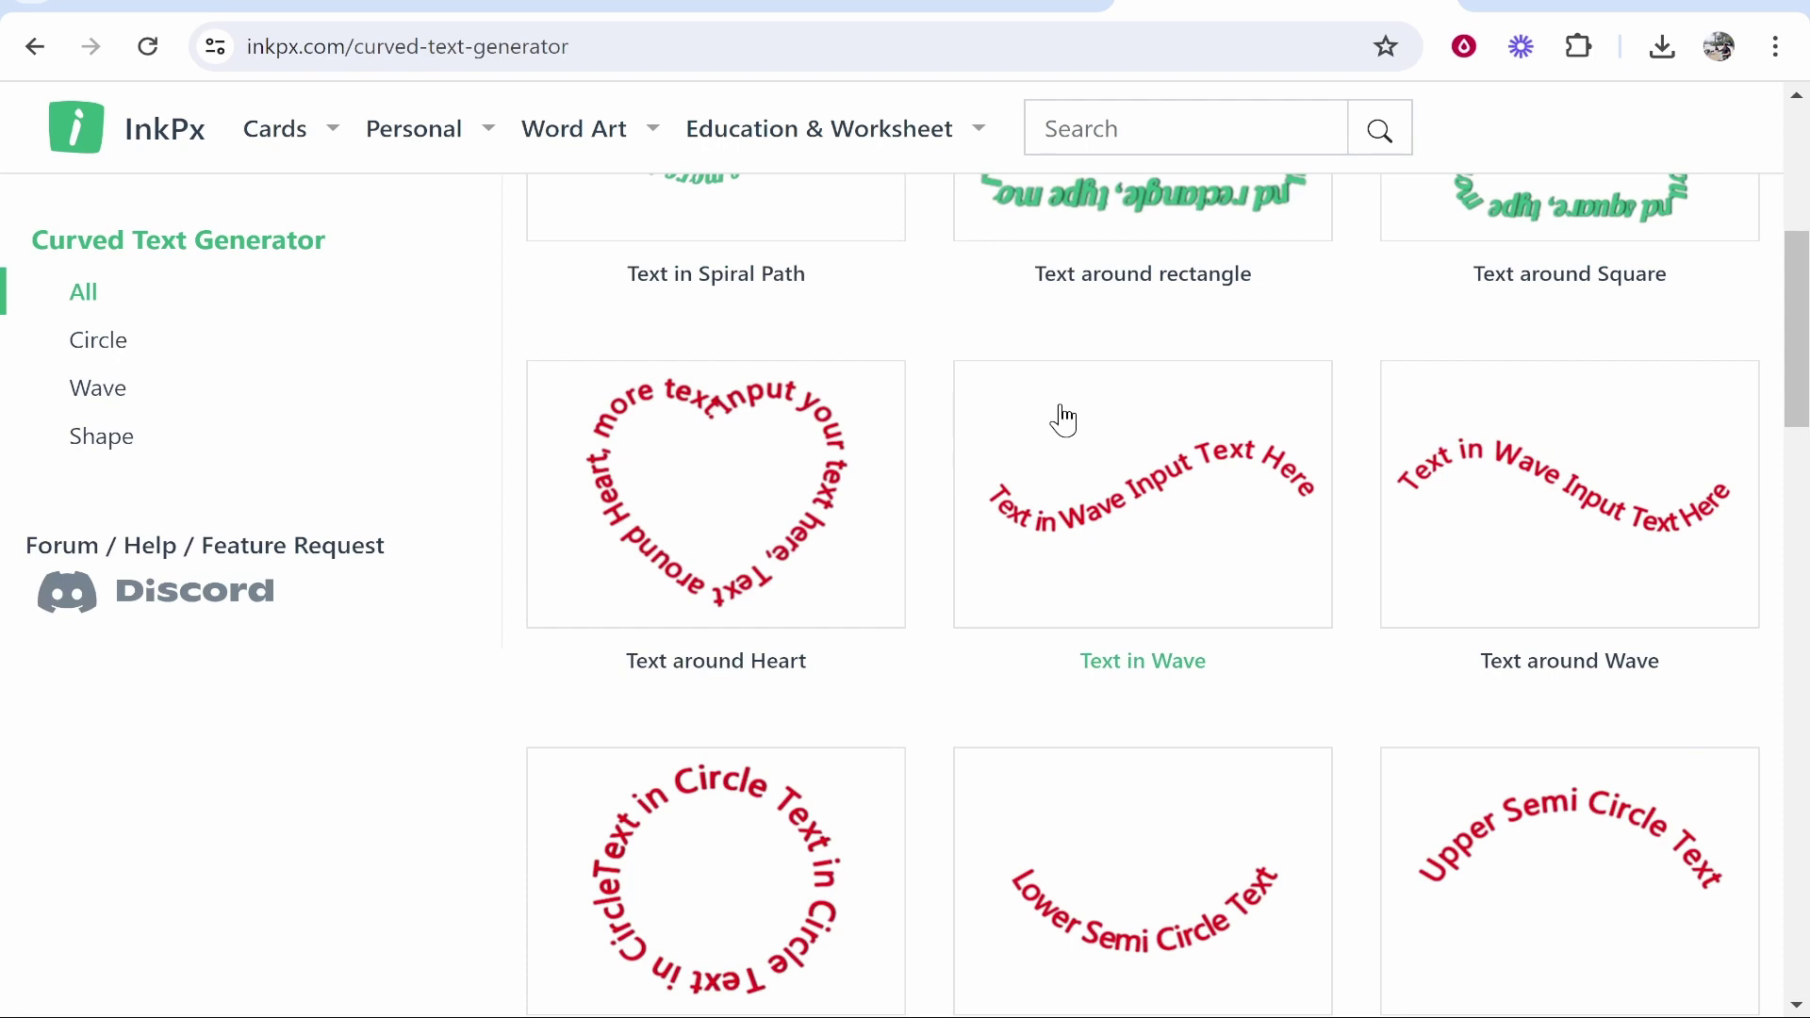
scroll(1274, 650, "down", 2)
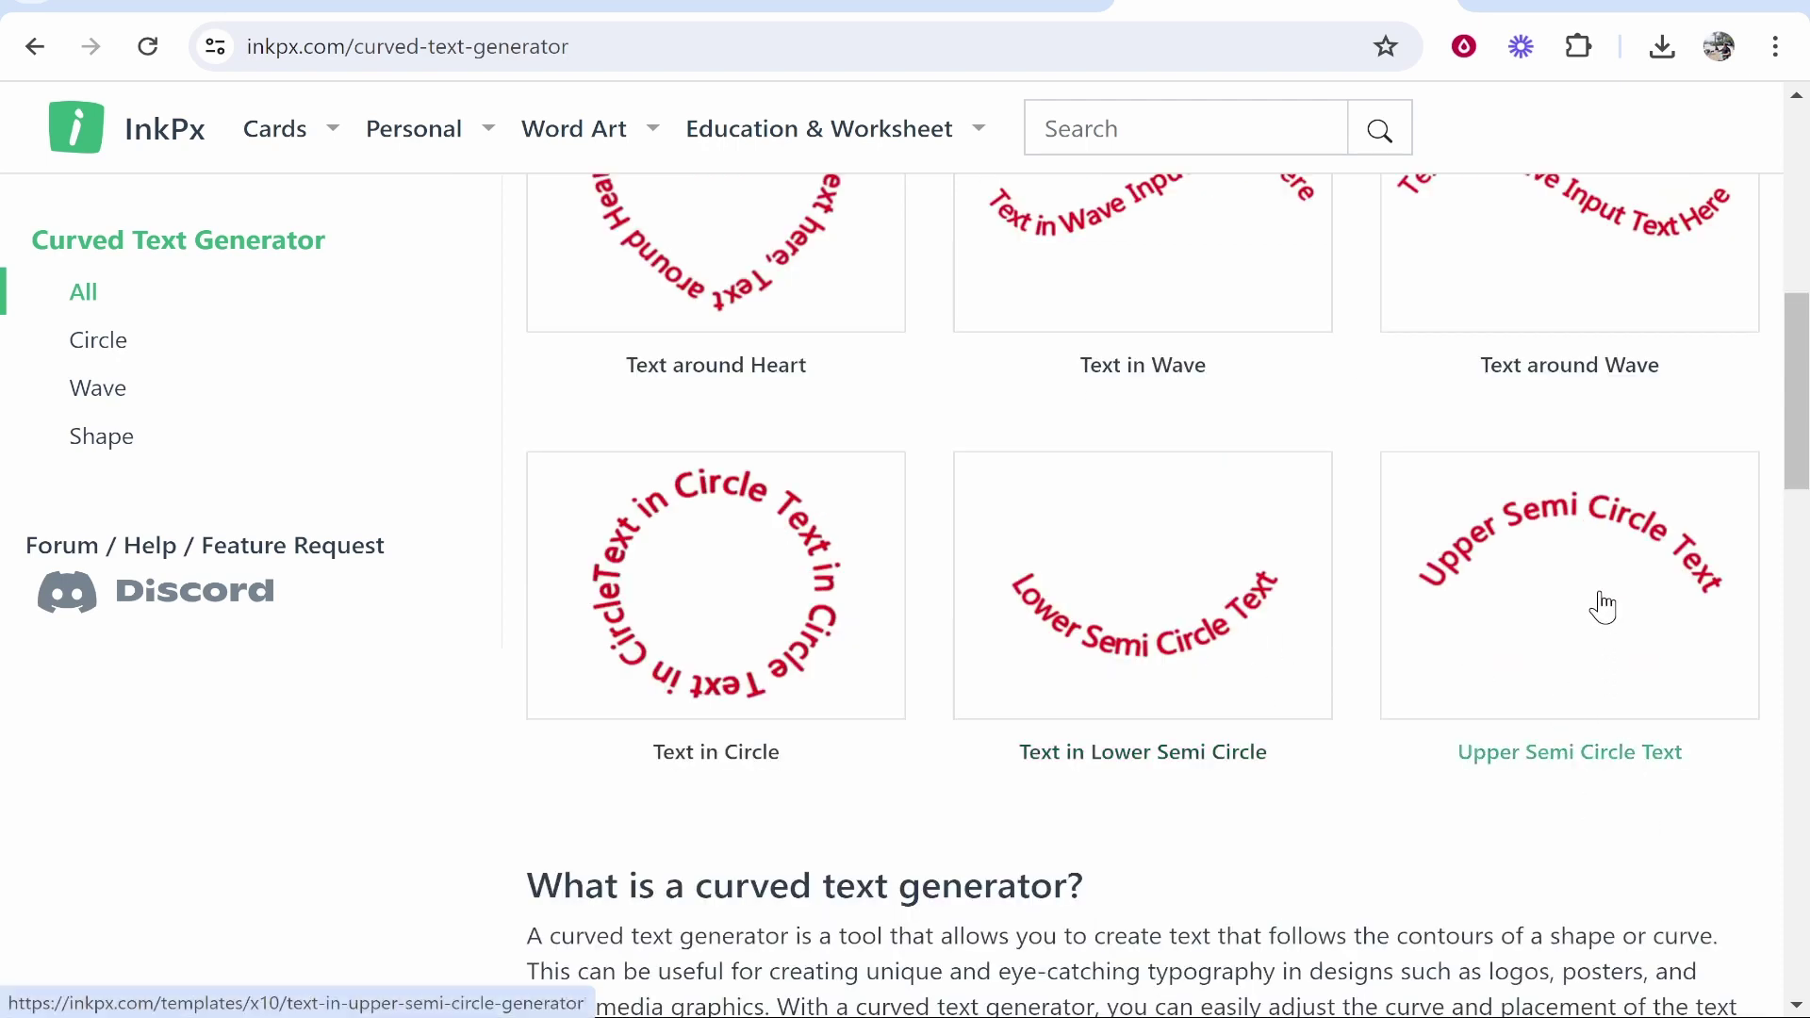
- Choose the Upper Semi Circle Text card from the InkPx template gallery
left_click(1563, 575)
- Enlarge the preview, replace the template wording with 'Subscribe', and change the fill from red to black
left_click_drag(1435, 715, 1455, 712)
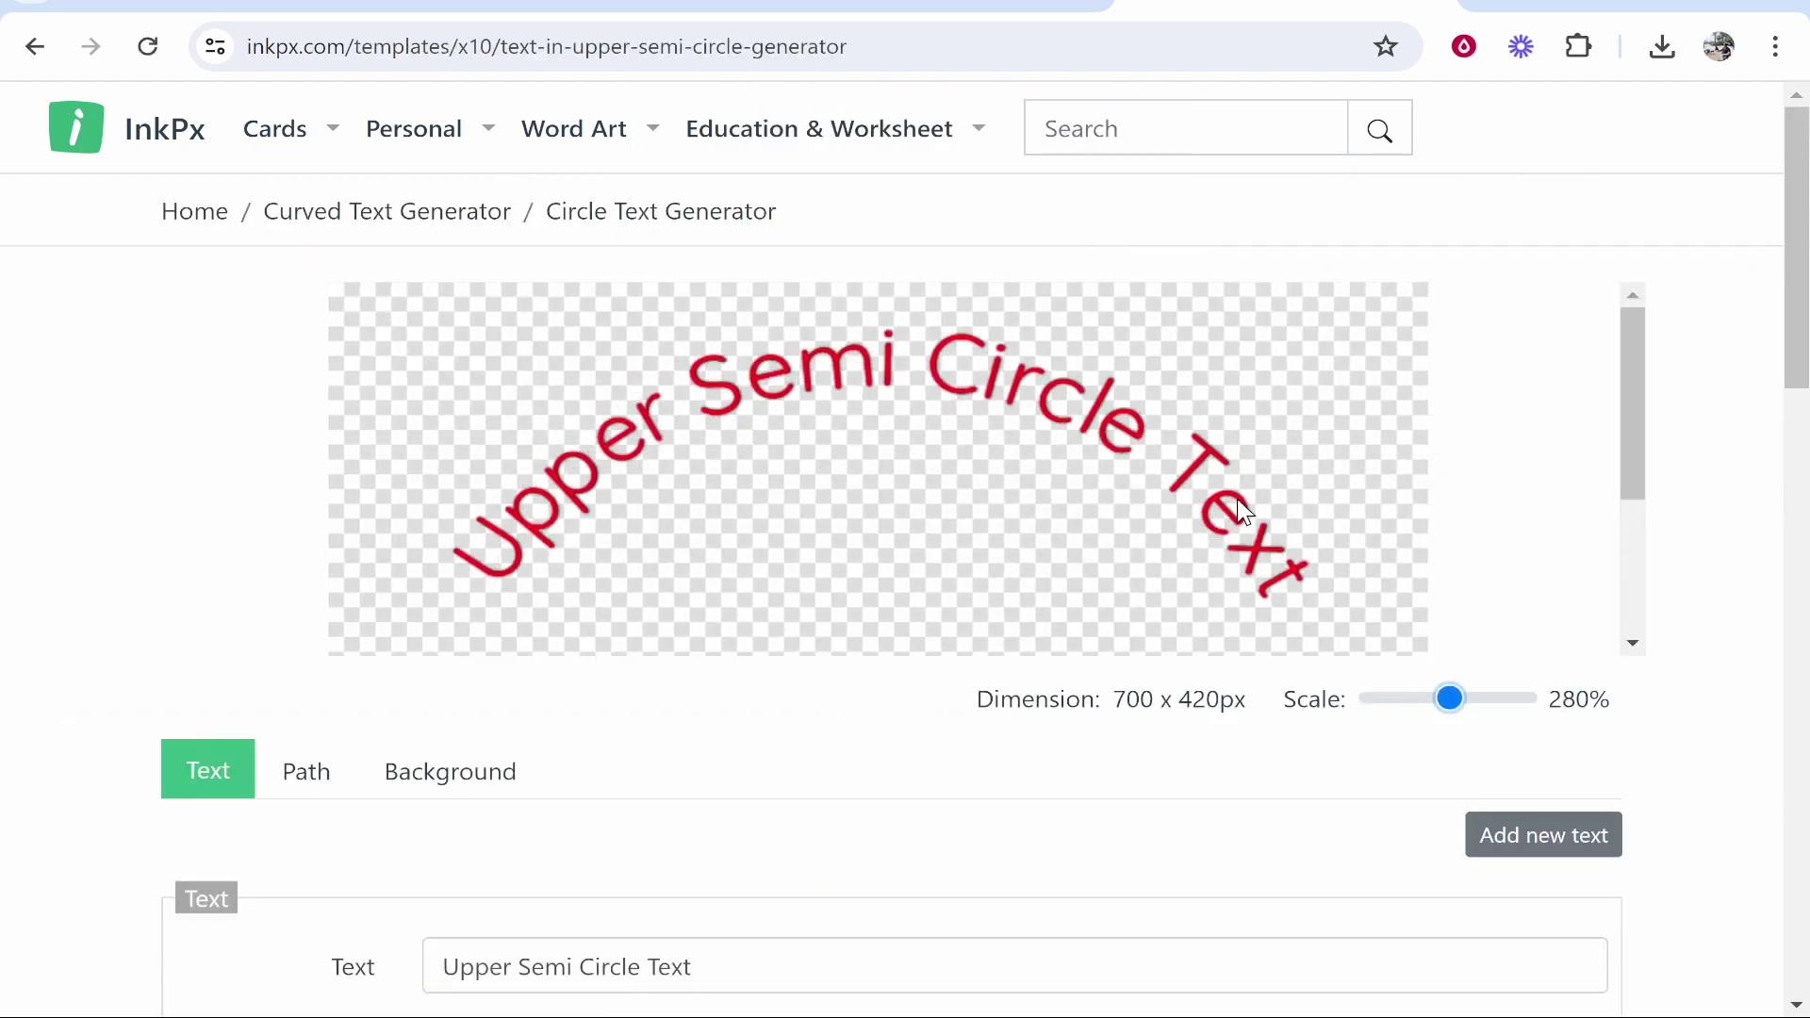
scroll(706, 540, "down", 4)
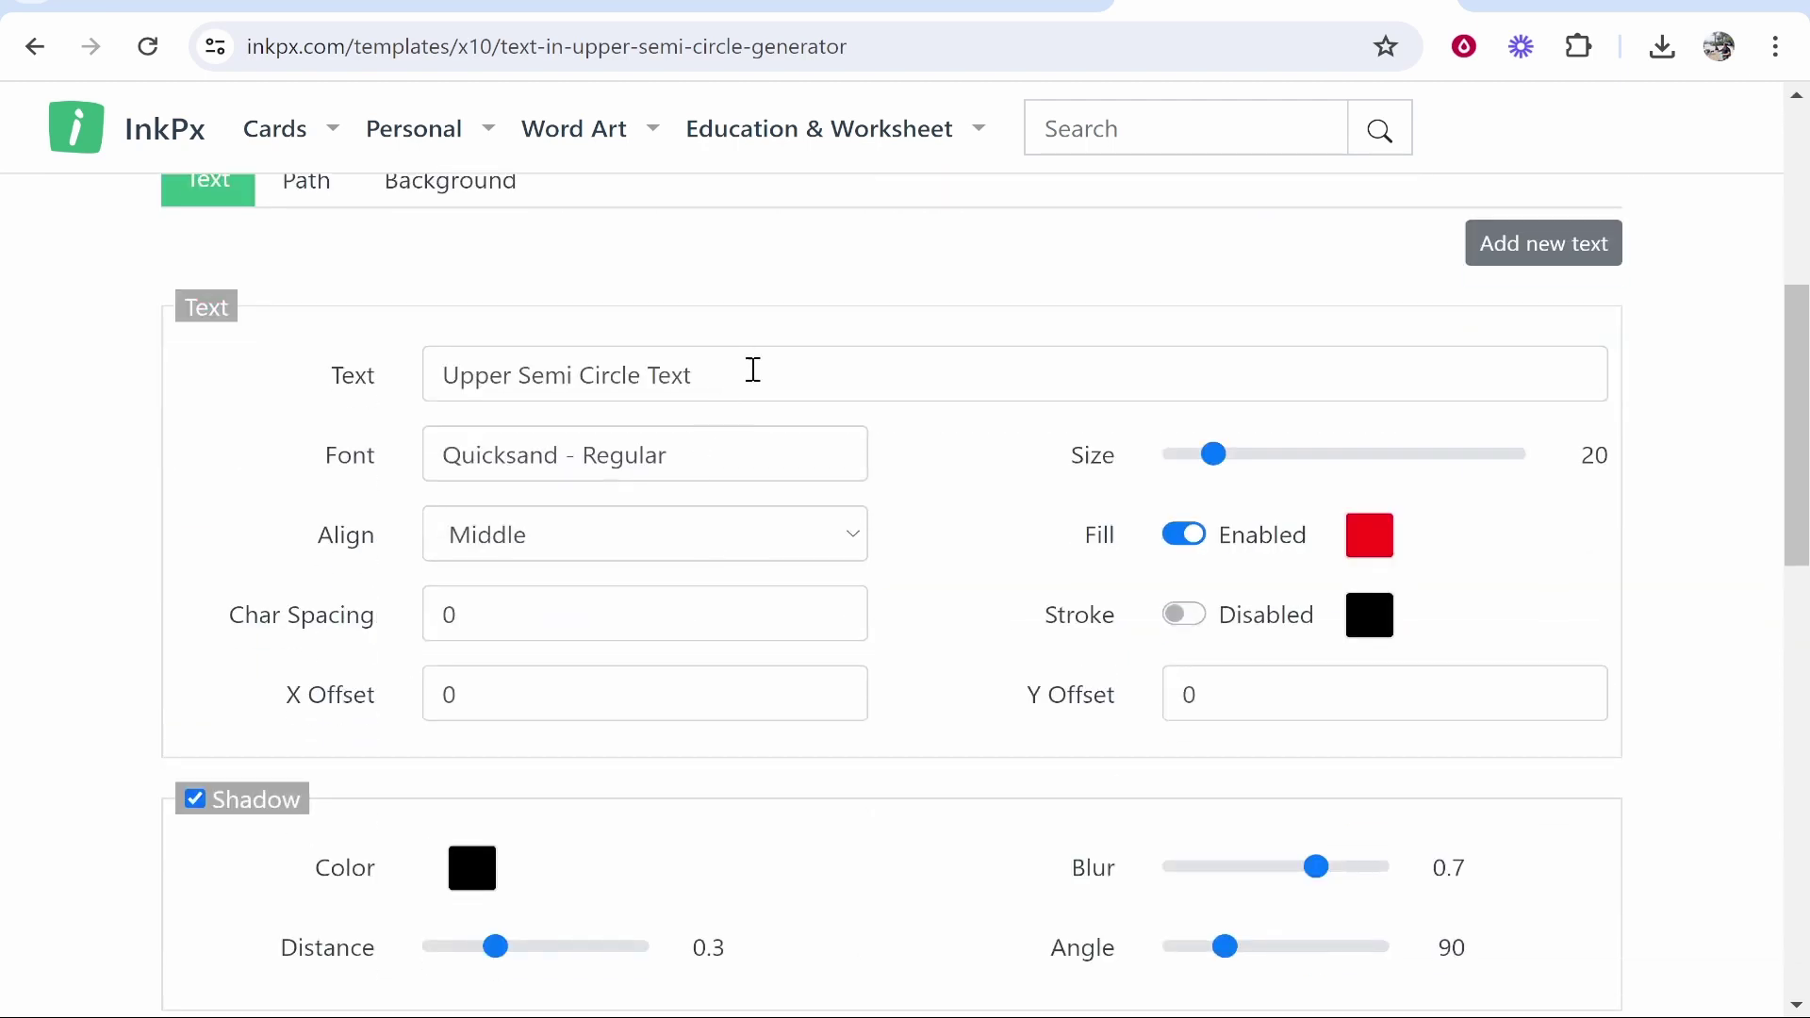
left_click_drag(814, 374, 457, 353)
type("Subscribe")
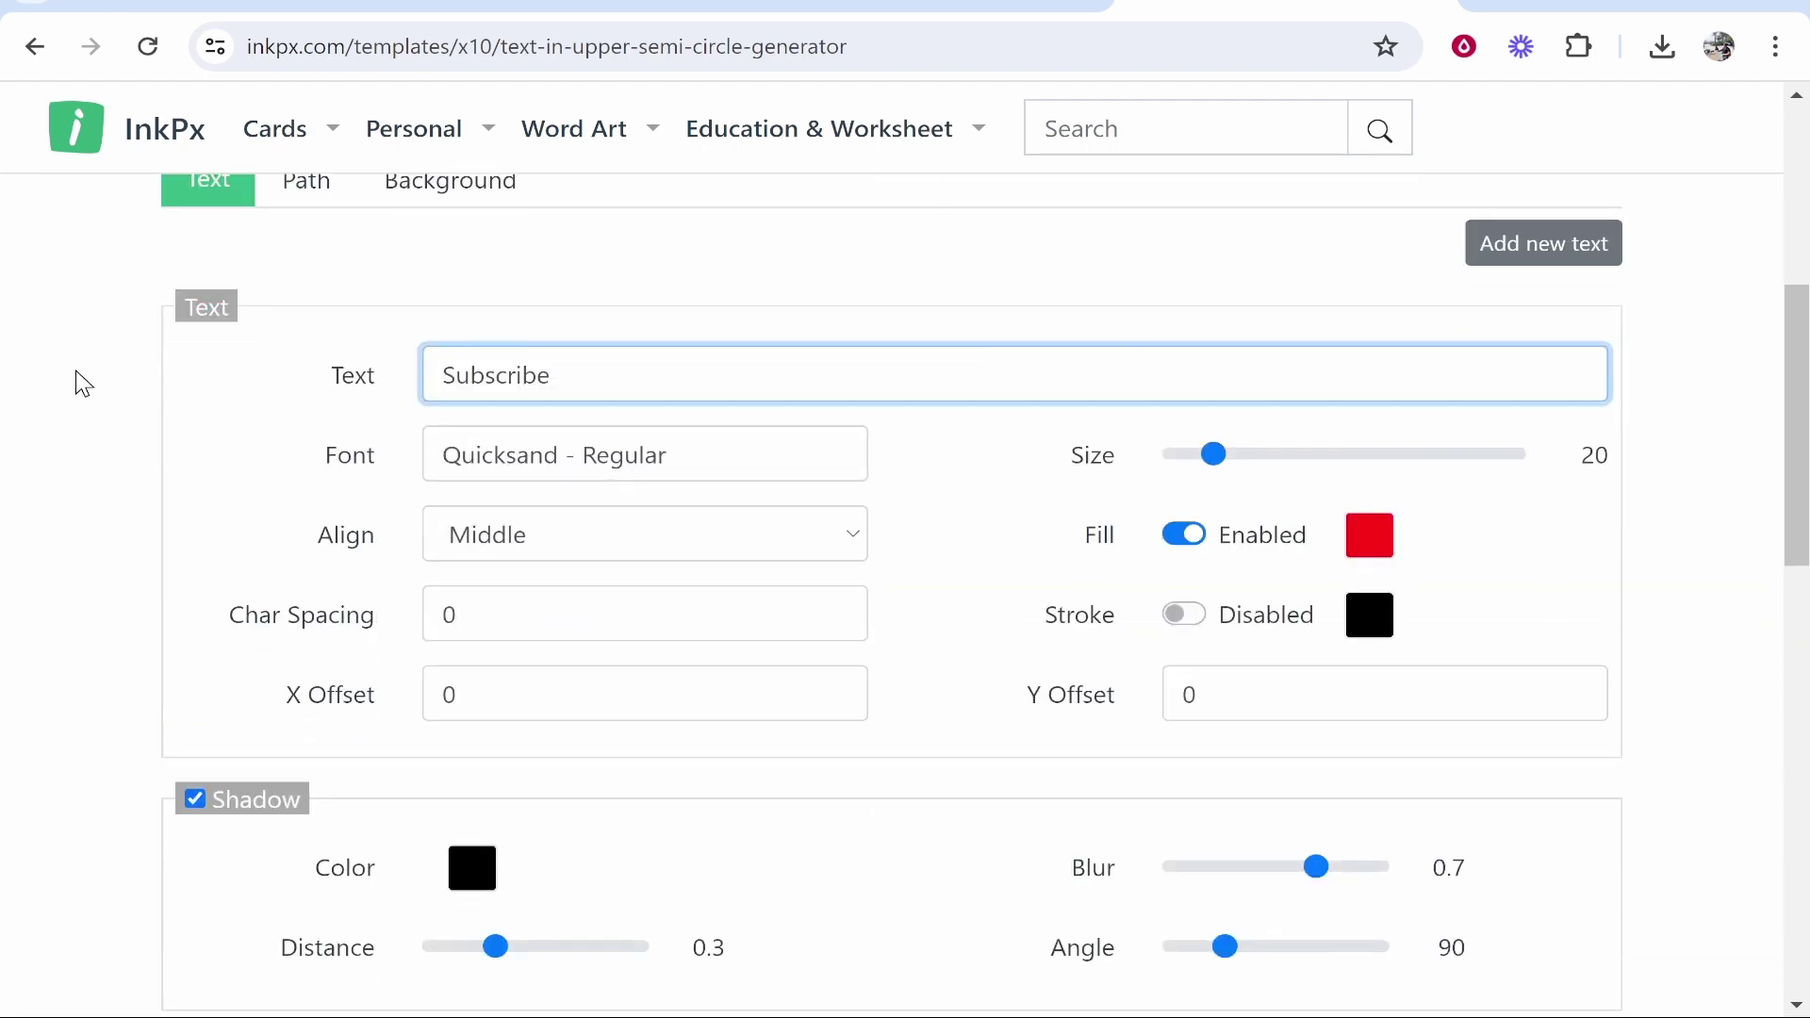
scroll(820, 551, "up", 4)
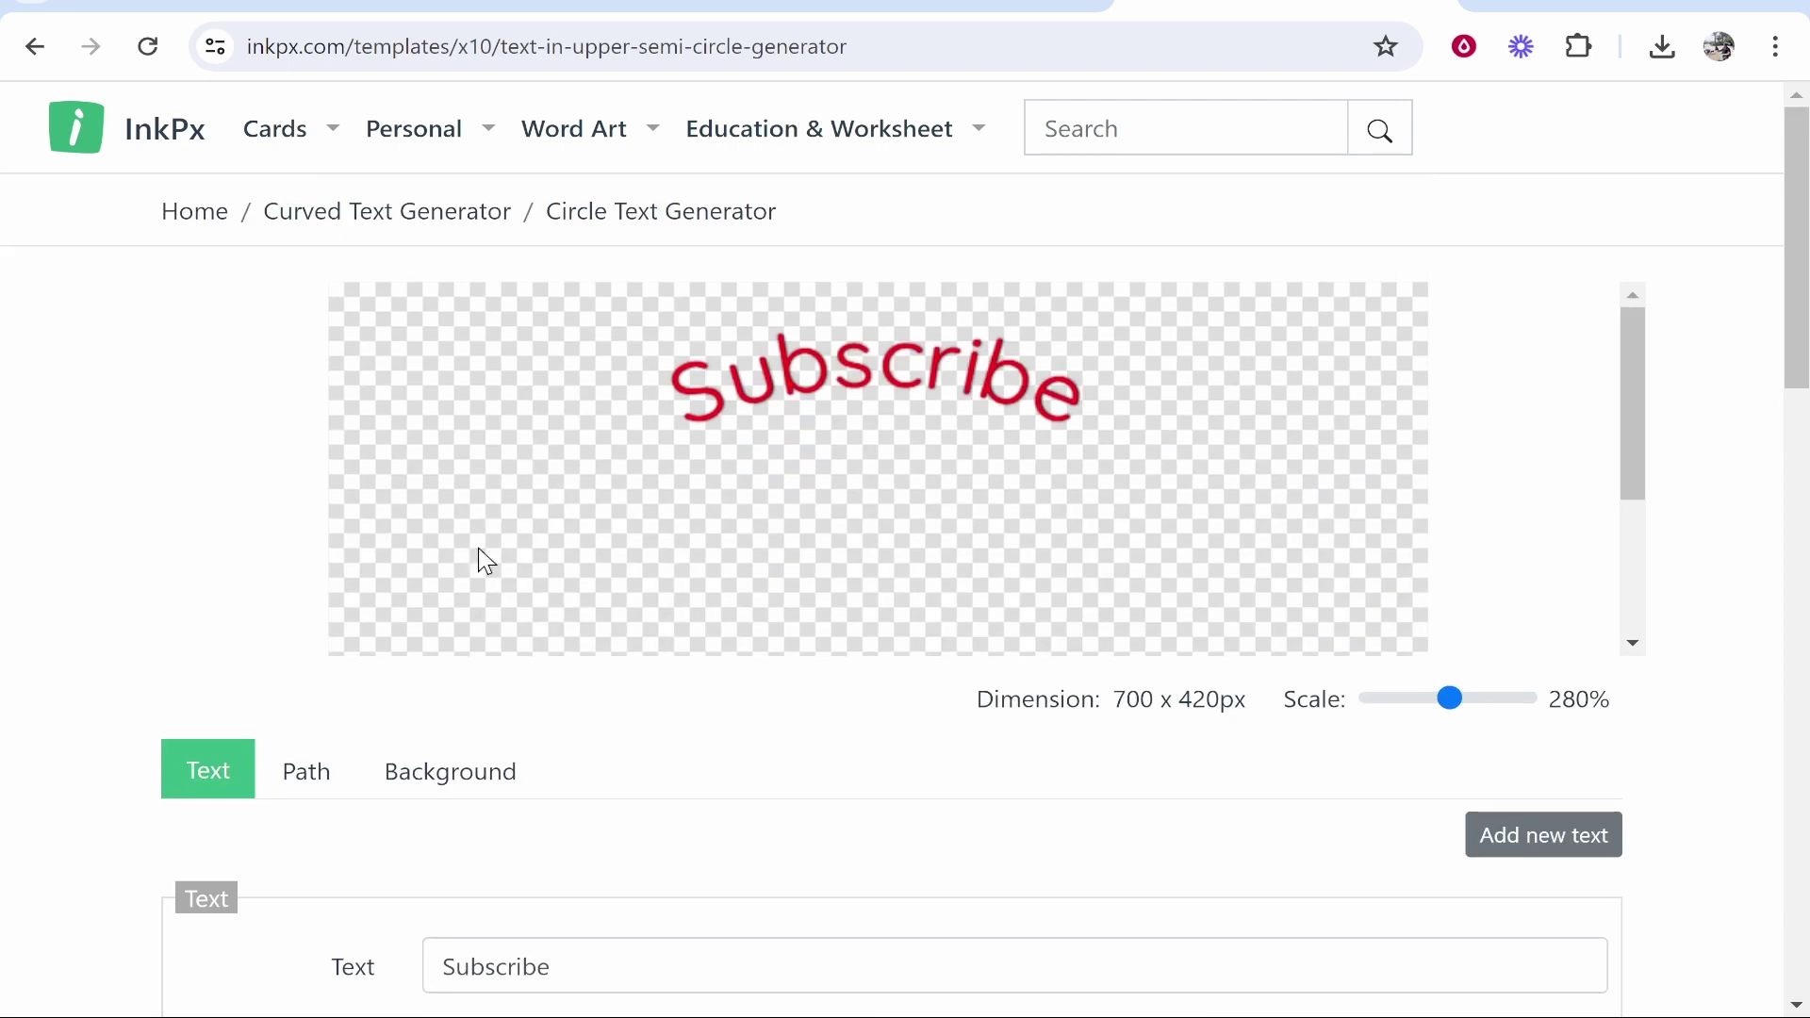
scroll(1551, 793, "down", 2)
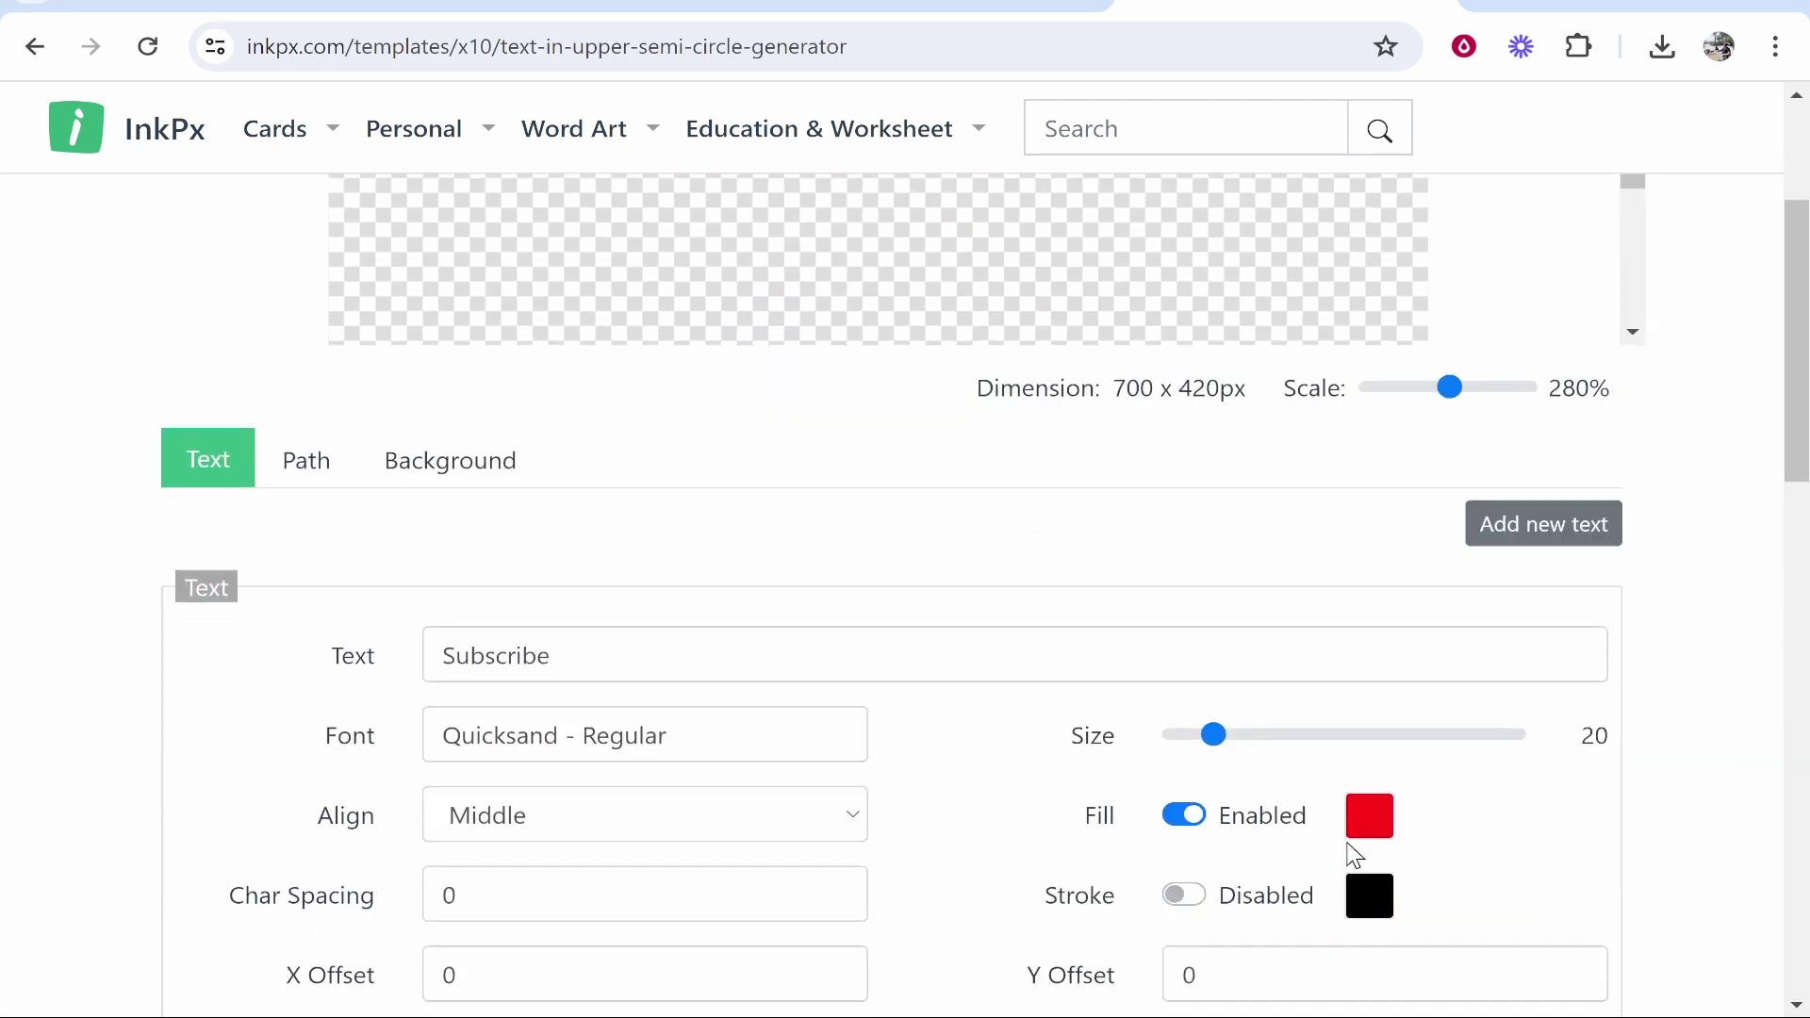
scroll(1358, 792, "down", 1)
left_click(1373, 687)
left_click_drag(1207, 852, 971, 998)
left_click(635, 653)
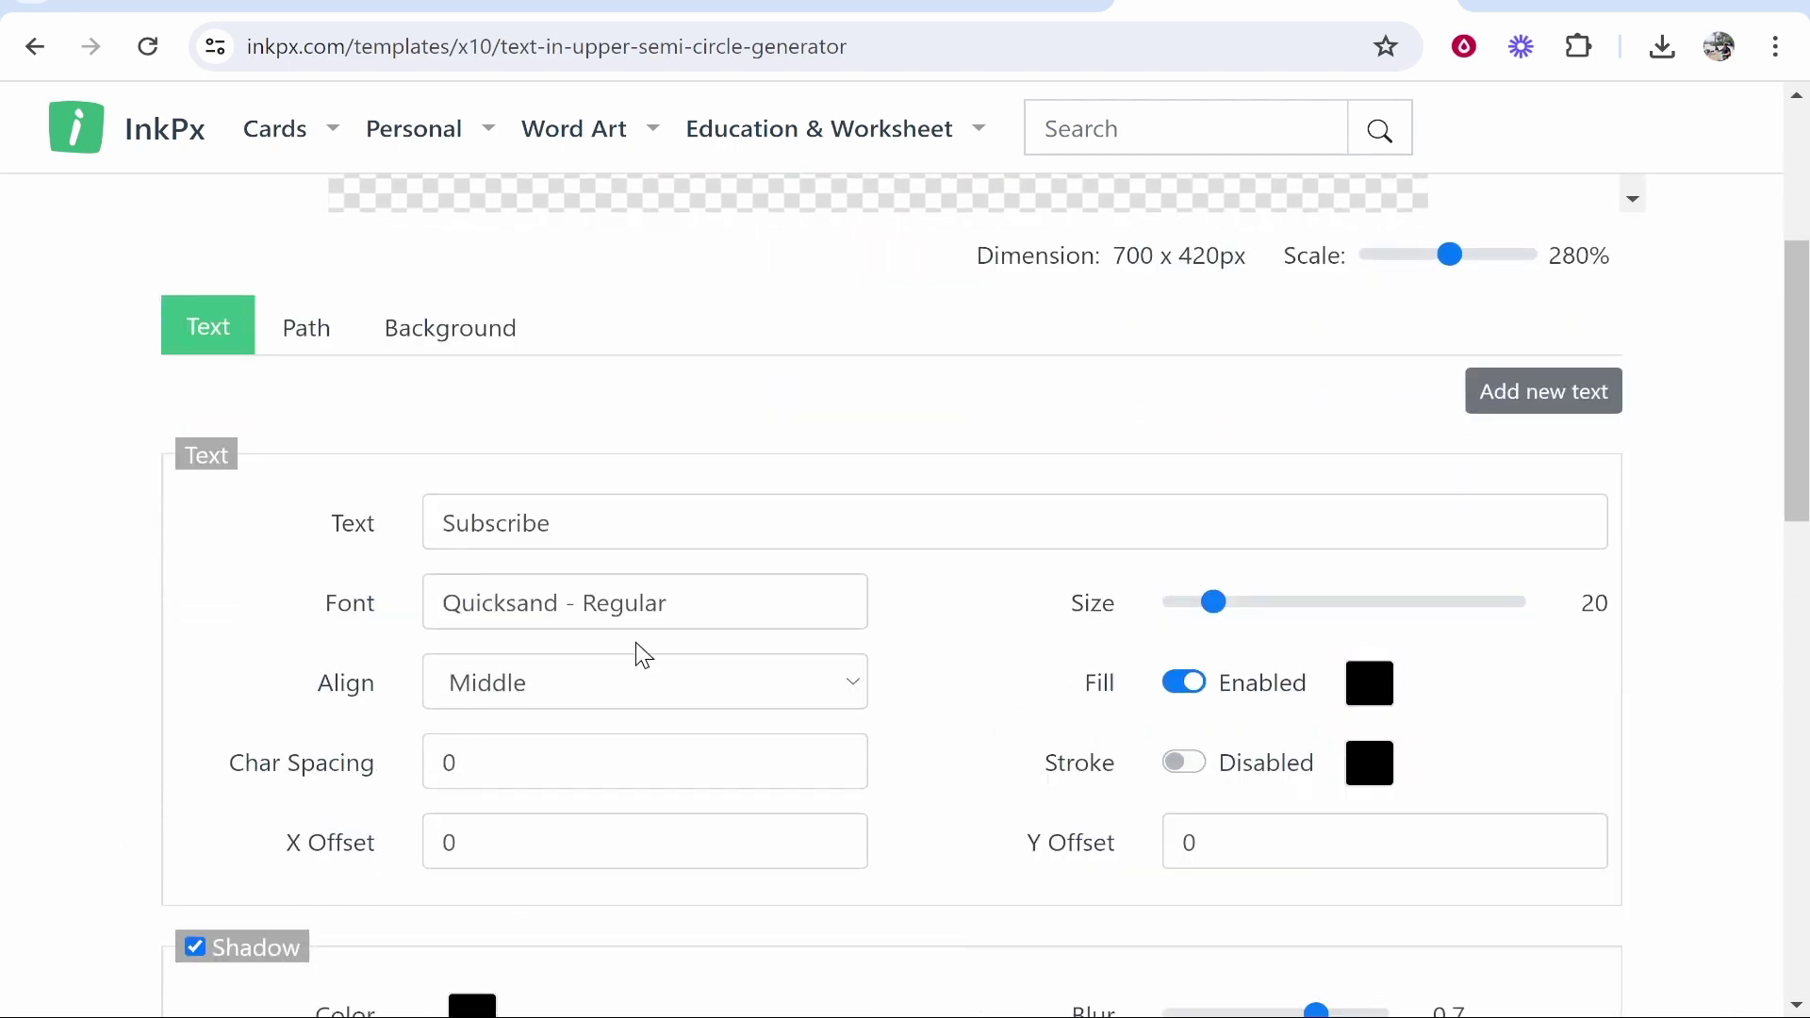
left_click(467, 608)
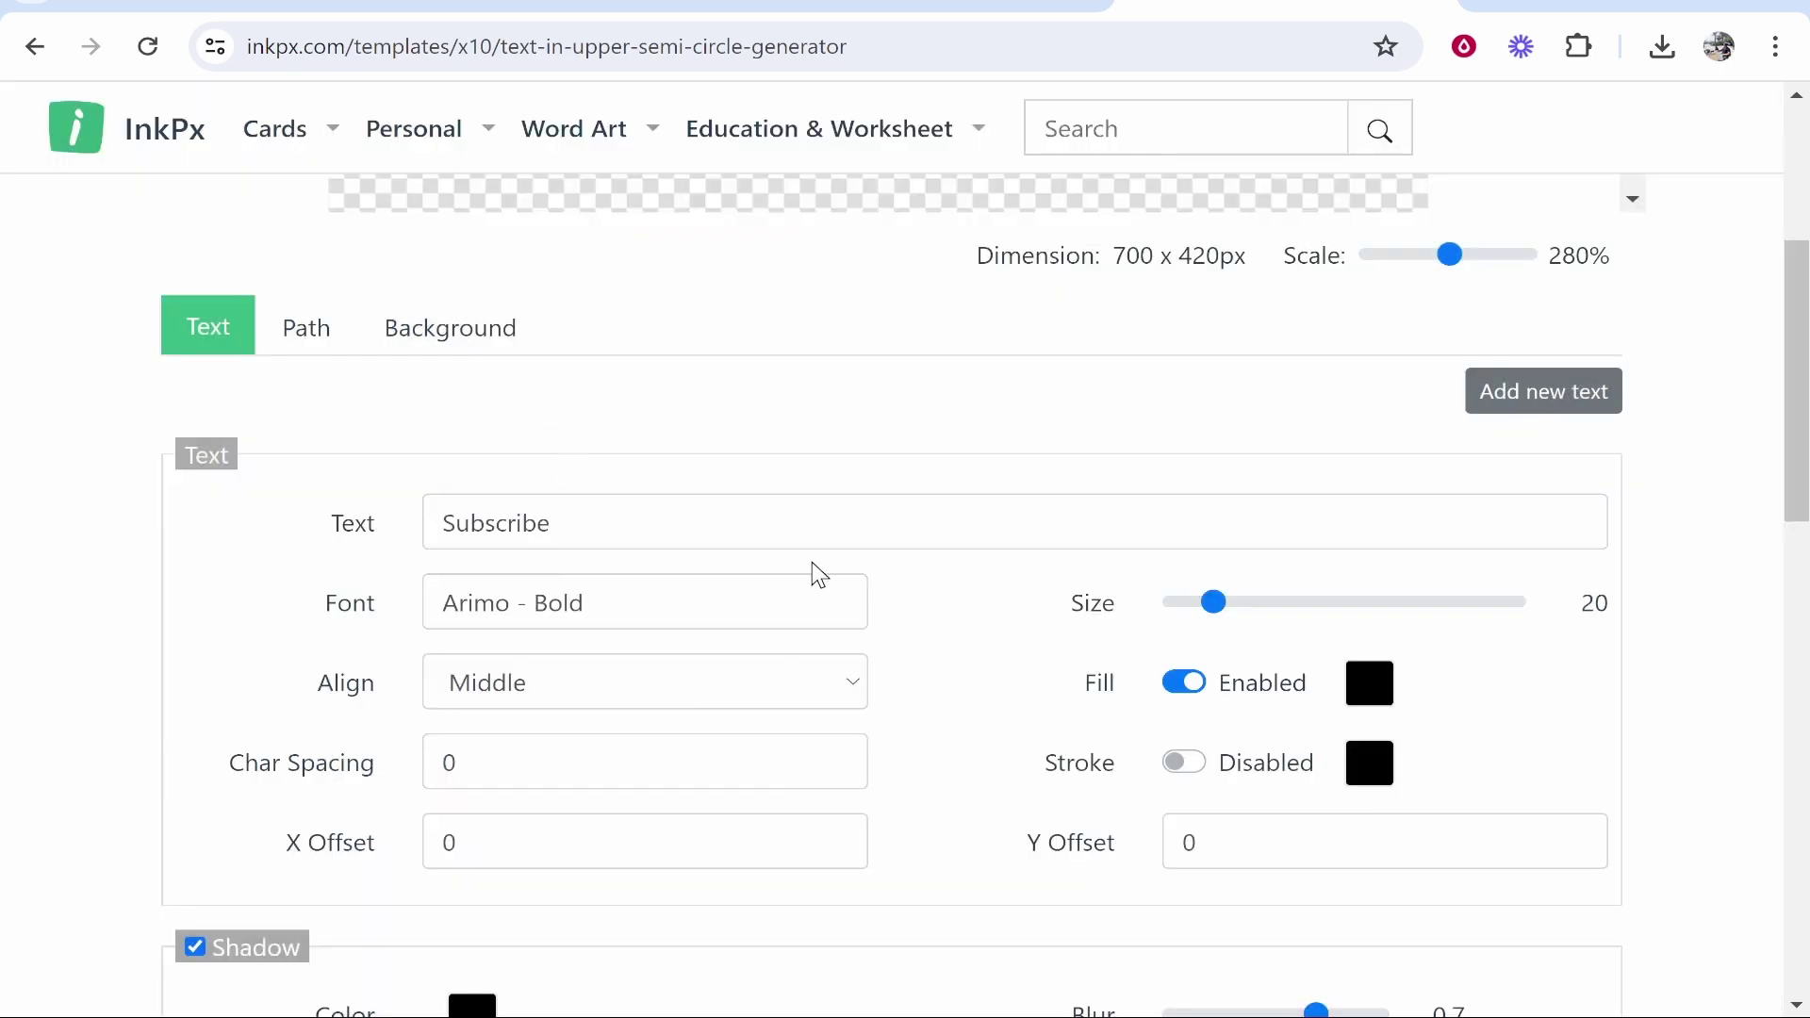
scroll(813, 566, "up", 3)
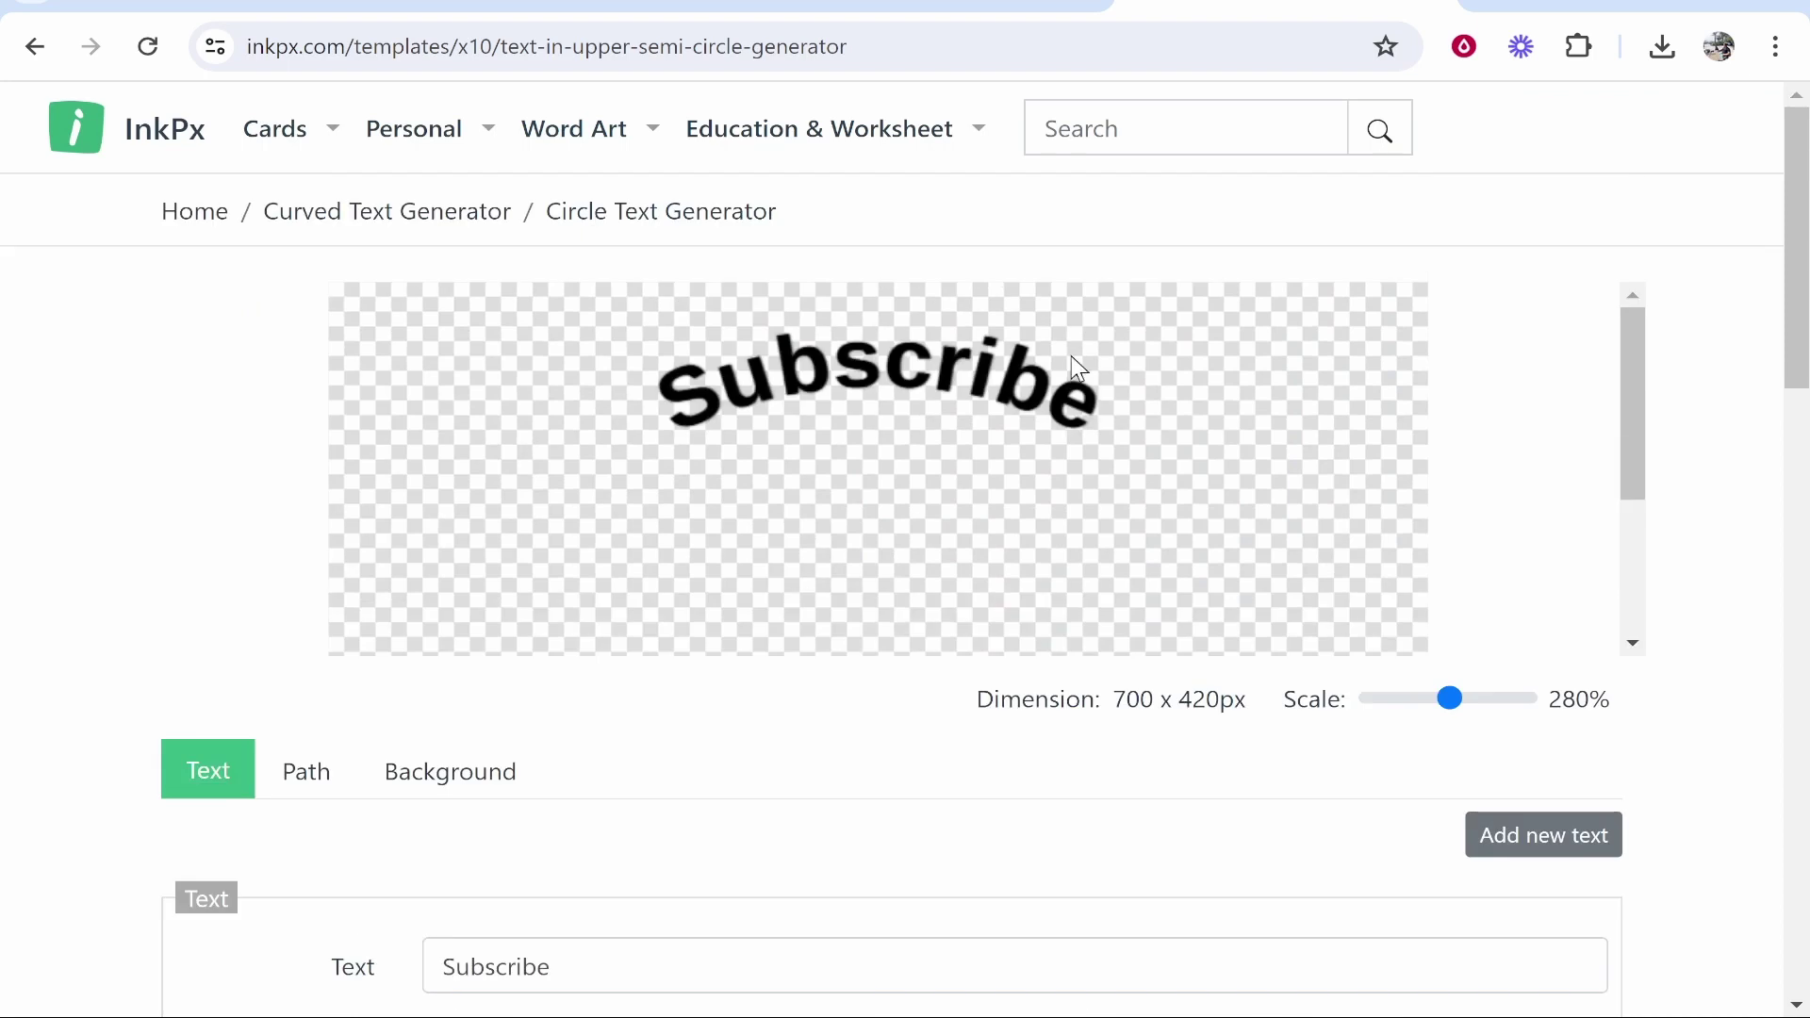
scroll(1234, 456, "down", 2)
scroll(1791, 513, "down", 3)
scroll(1701, 514, "down", 3)
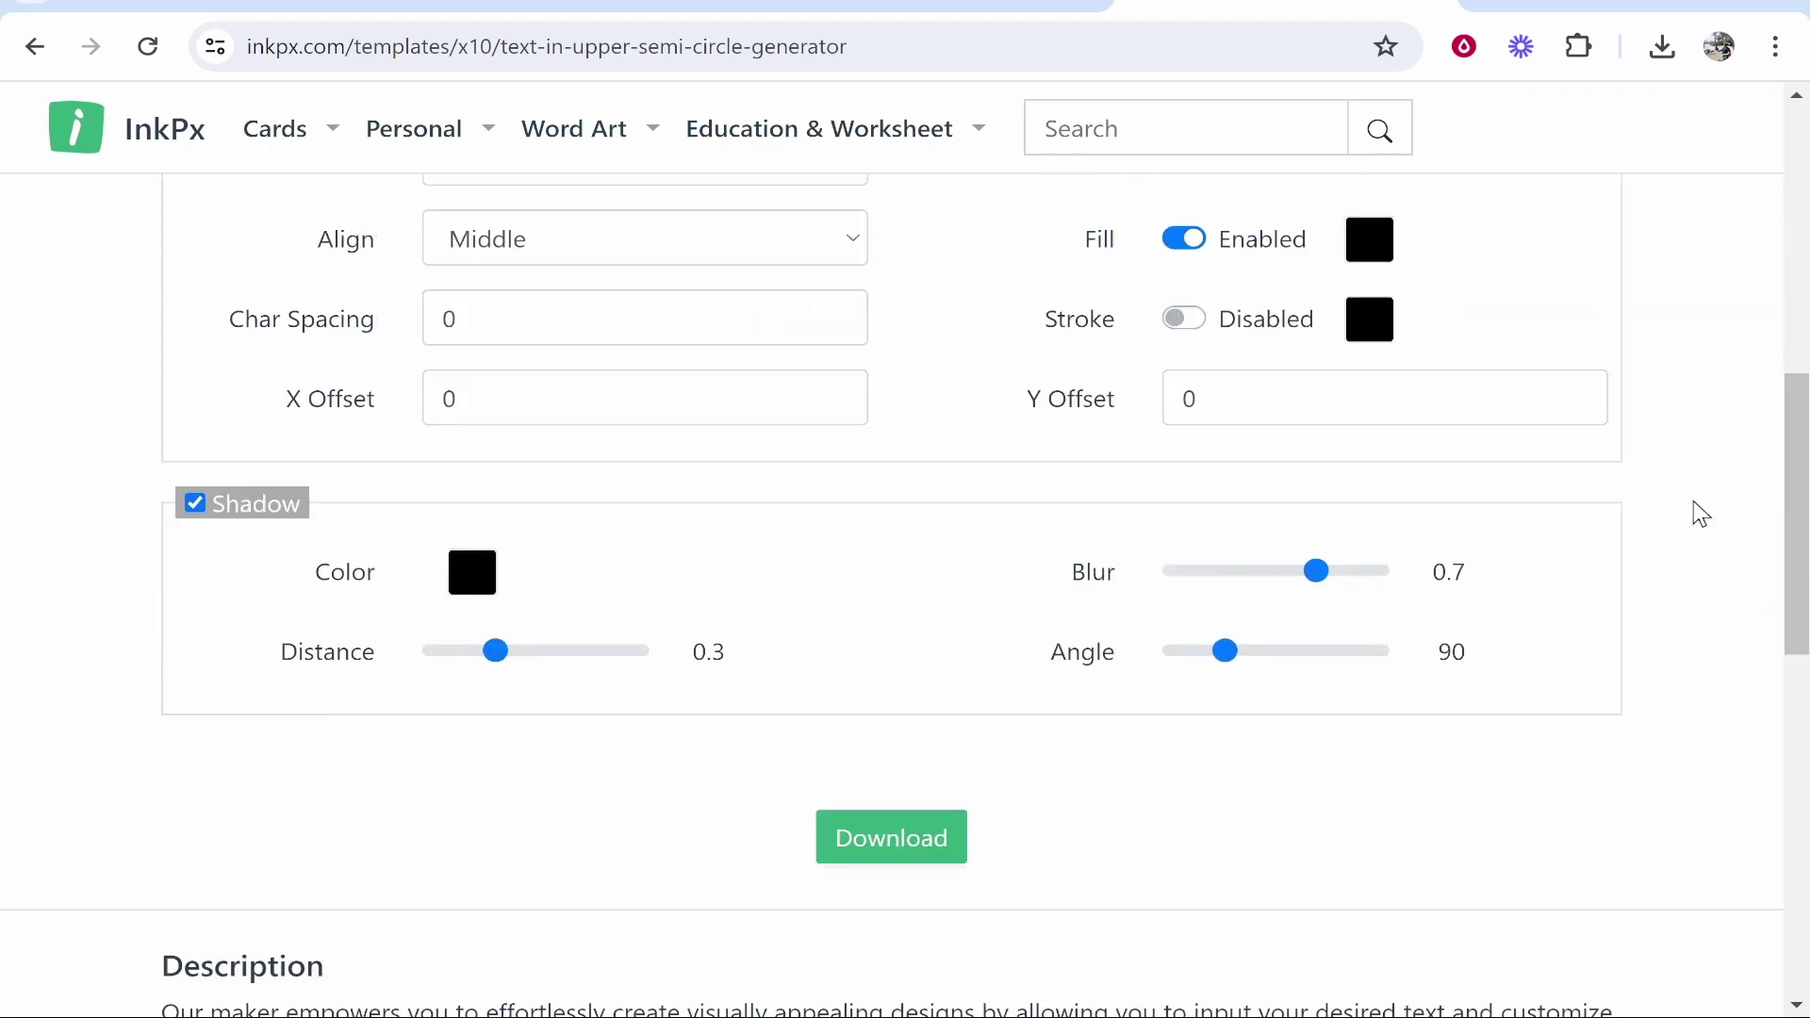
- Turn off the text shadow and download the Subscribe design as a PNG
left_click(195, 506)
scroll(1387, 774, "up", 1)
scroll(1411, 777, "up", 2)
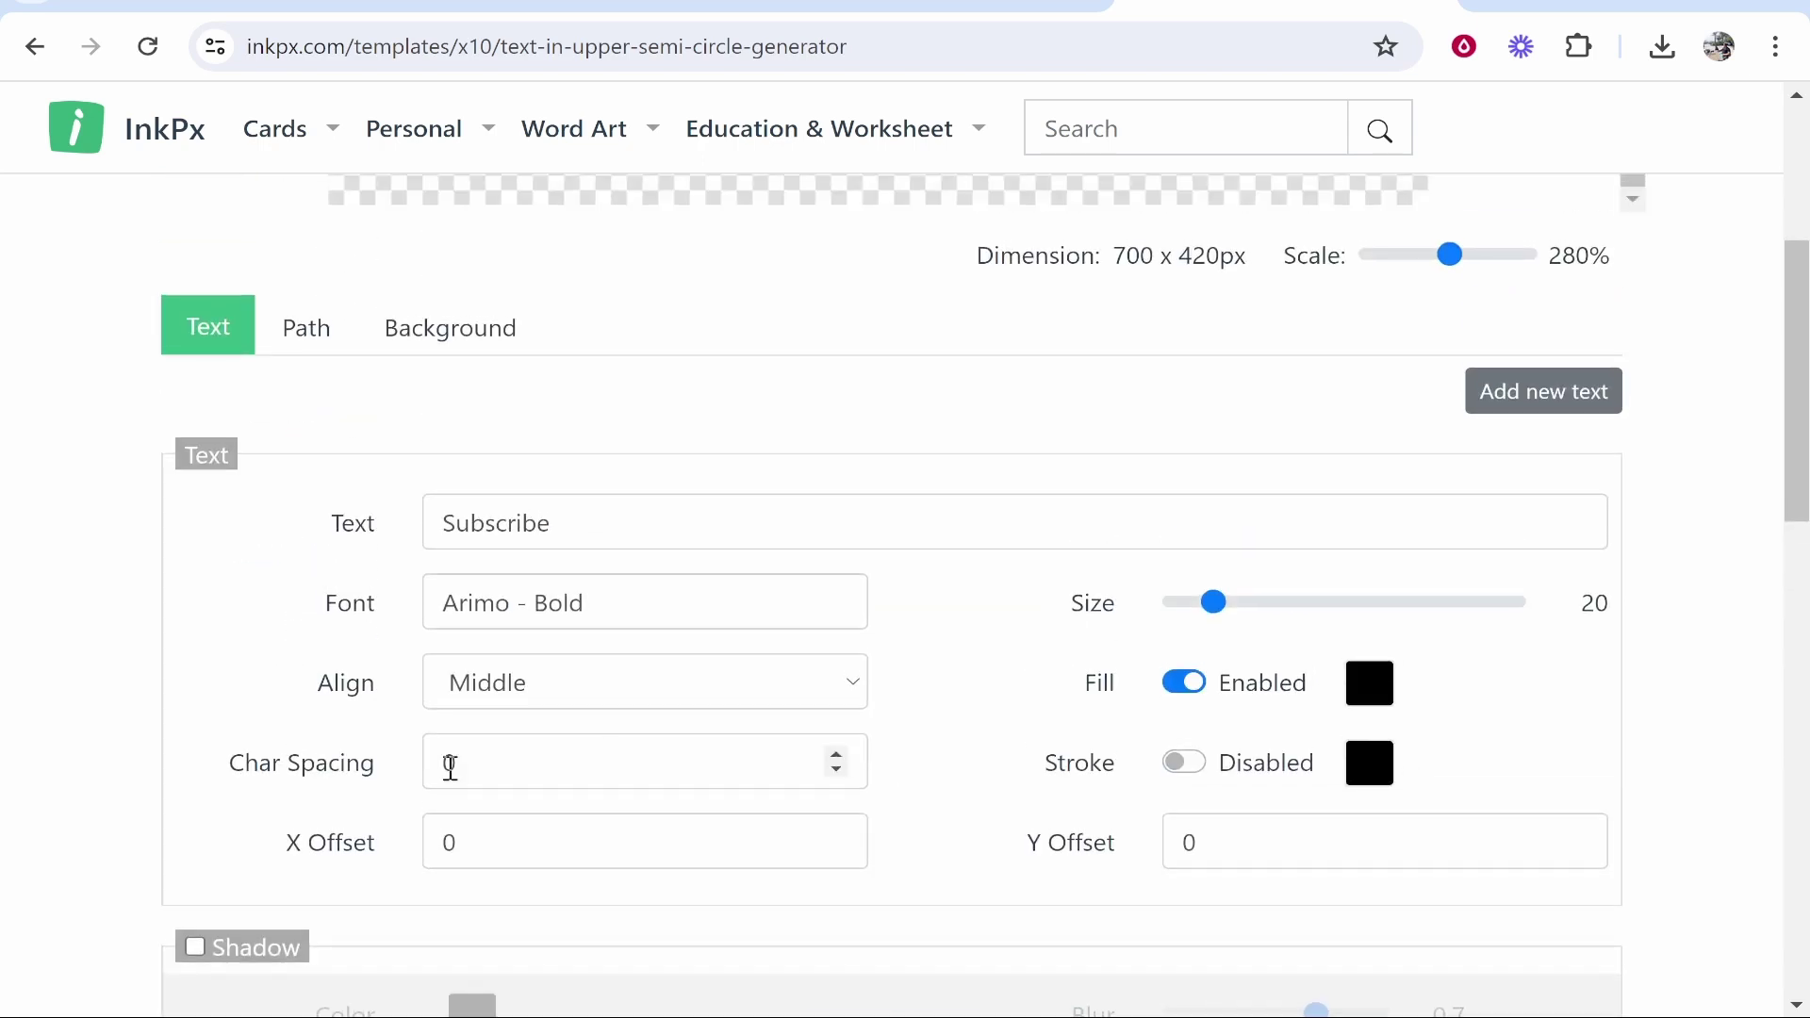
scroll(425, 804, "up", 1)
scroll(453, 707, "up", 3)
scroll(720, 591, "up", 3)
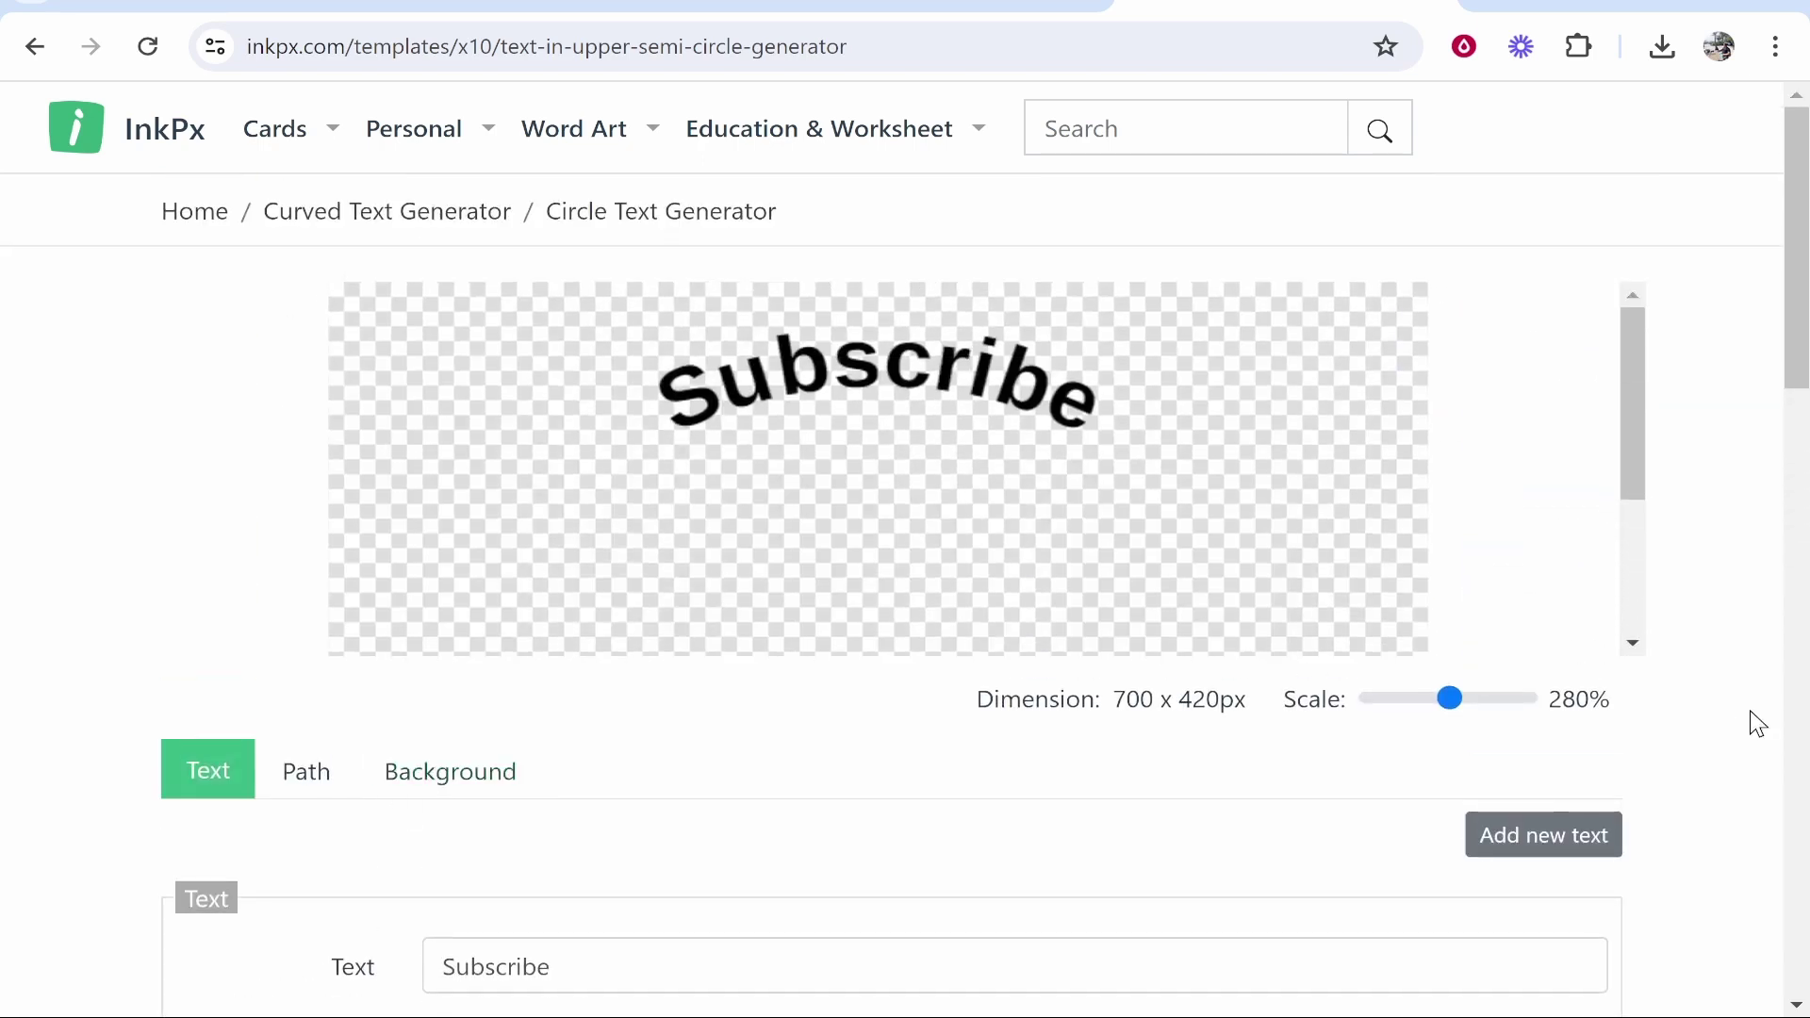
scroll(1749, 723, "down", 3)
mouse_move(1212, 604)
left_mouse_down()
mouse_move(1294, 613)
mouse_move(1269, 619)
left_mouse_up()
scroll(1728, 655, "up", 3)
scroll(1727, 656, "down", 6)
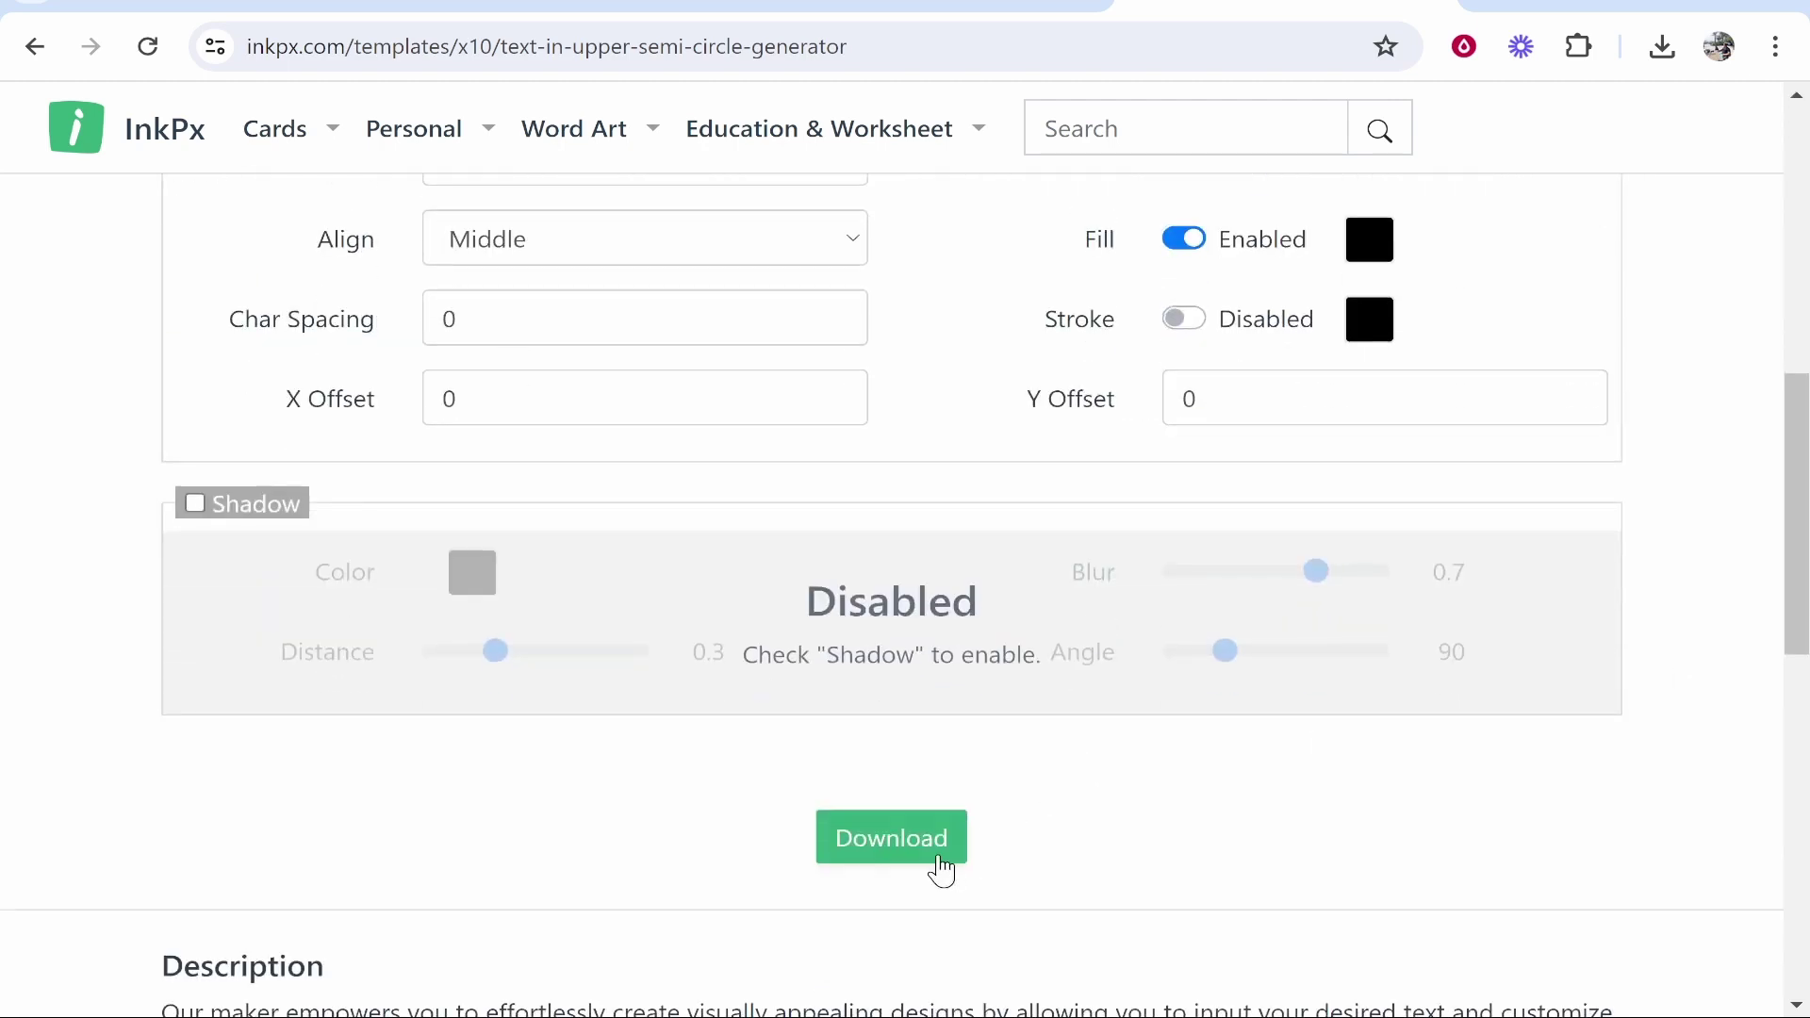
left_click(936, 858)
left_click(892, 410)
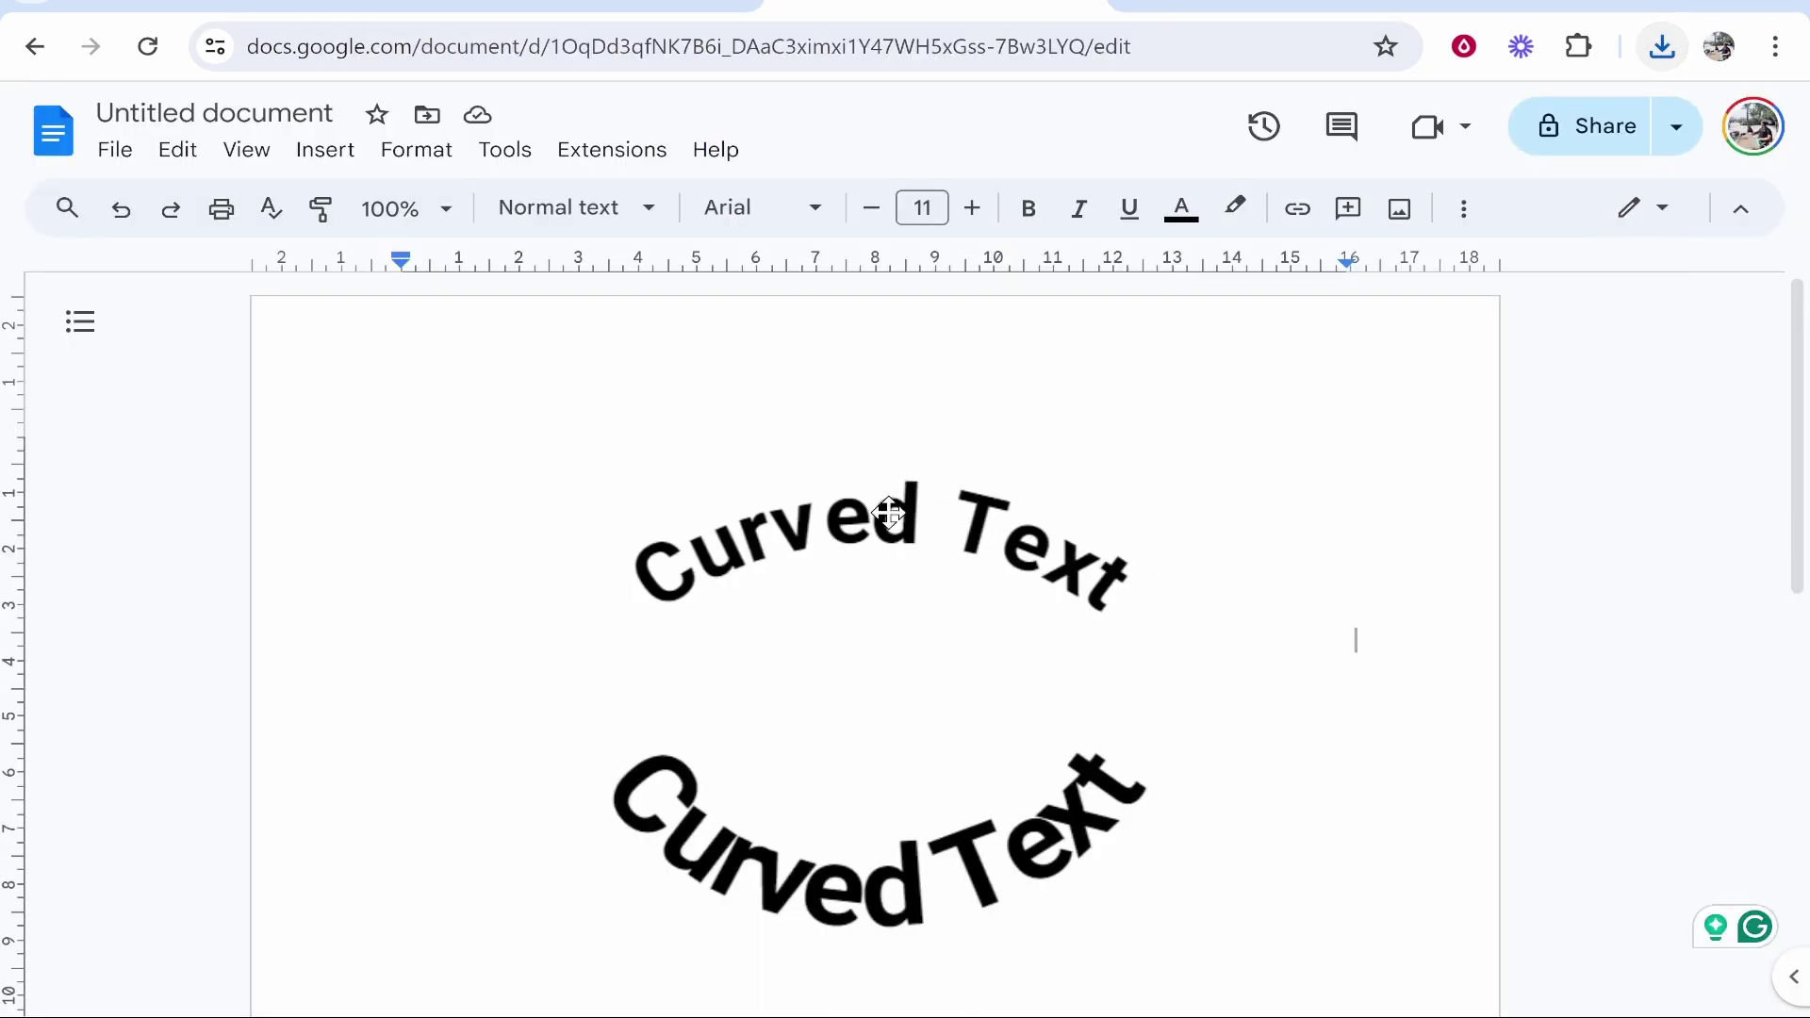
- Delete all existing content, including the old Curved Text images, from the document
left_click(959, 523)
key("ctrl+a")
key("Delete")
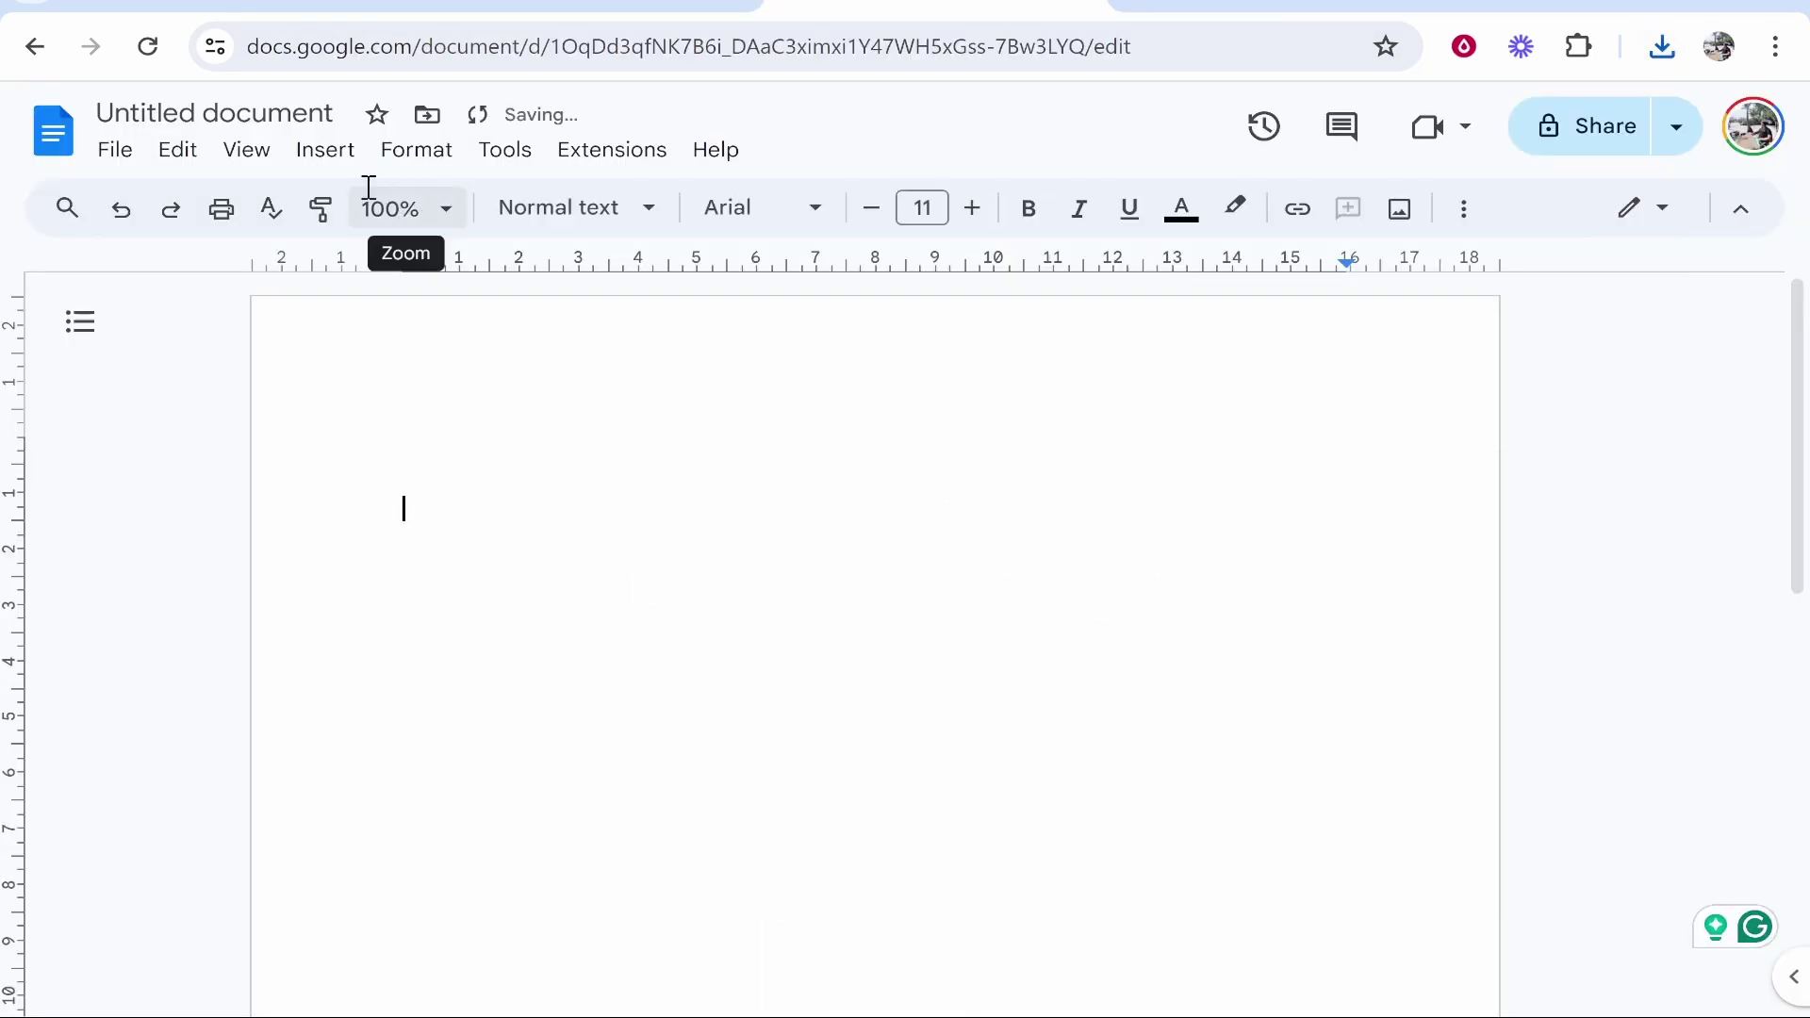
- Upload and insert the image file inkpx-curved-text (2) from the computer
left_click(328, 152)
mouse_move(378, 201)
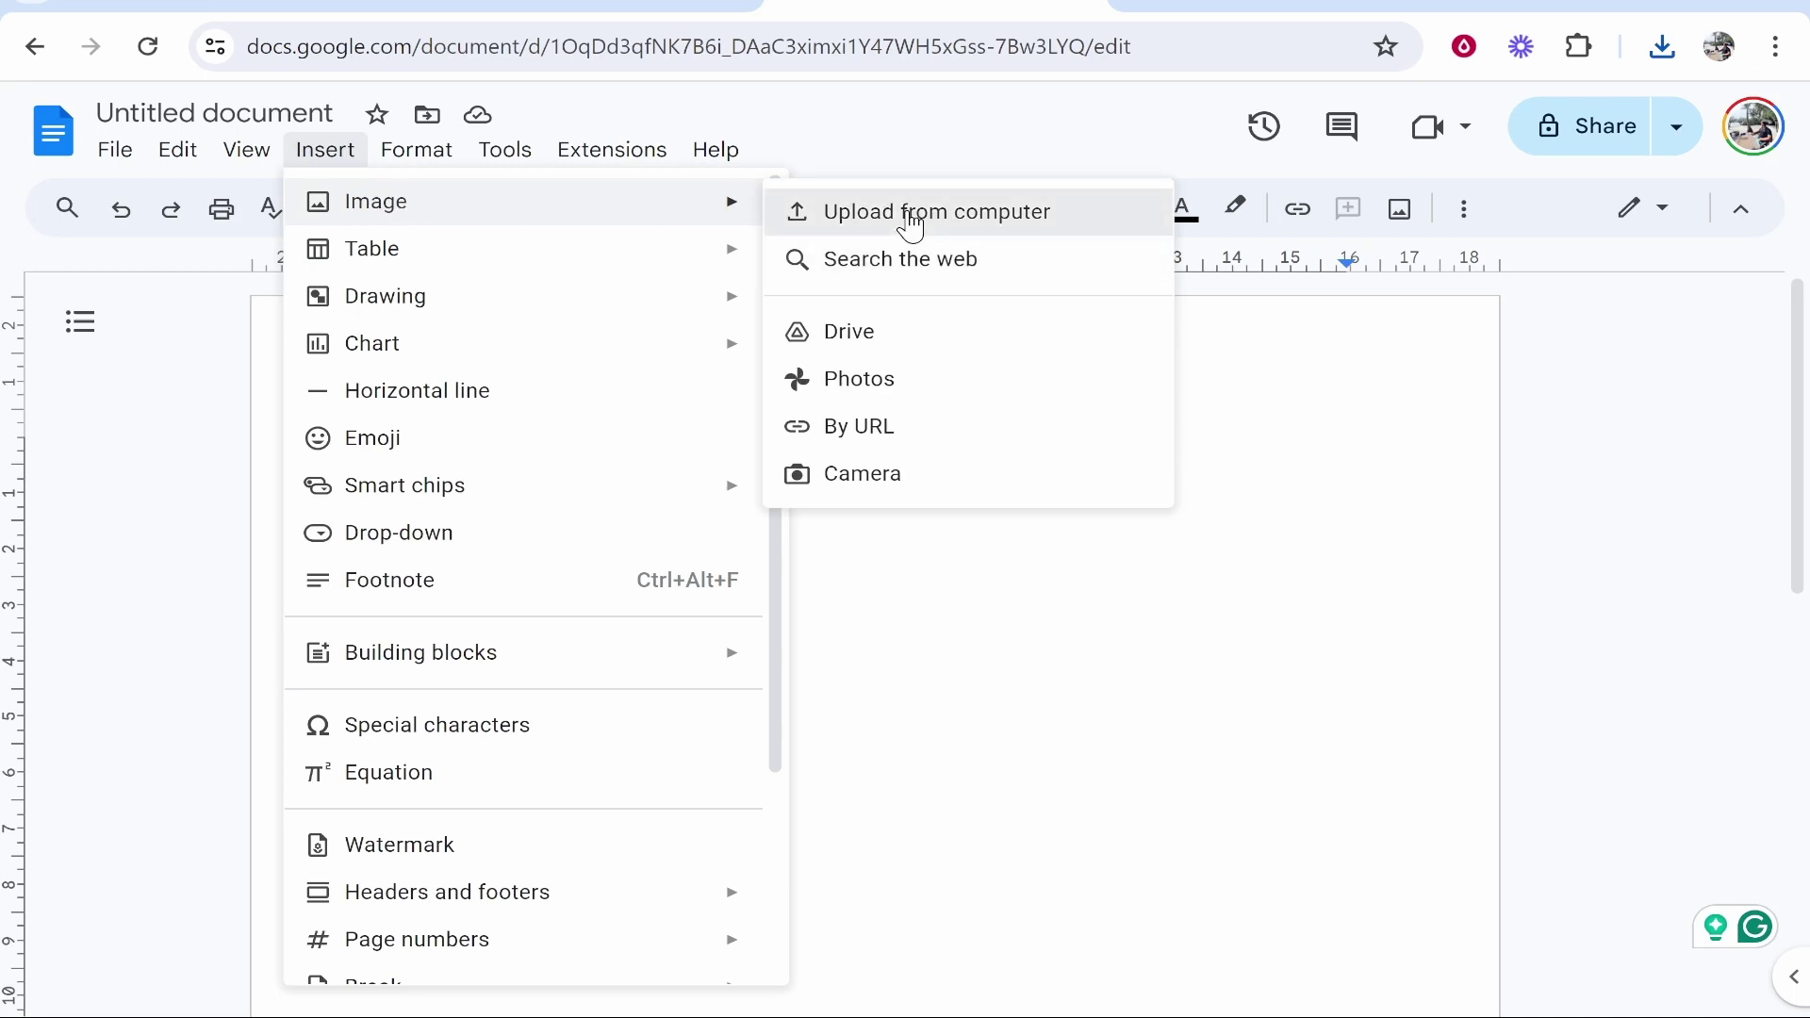
left_click(909, 213)
left_click(570, 212)
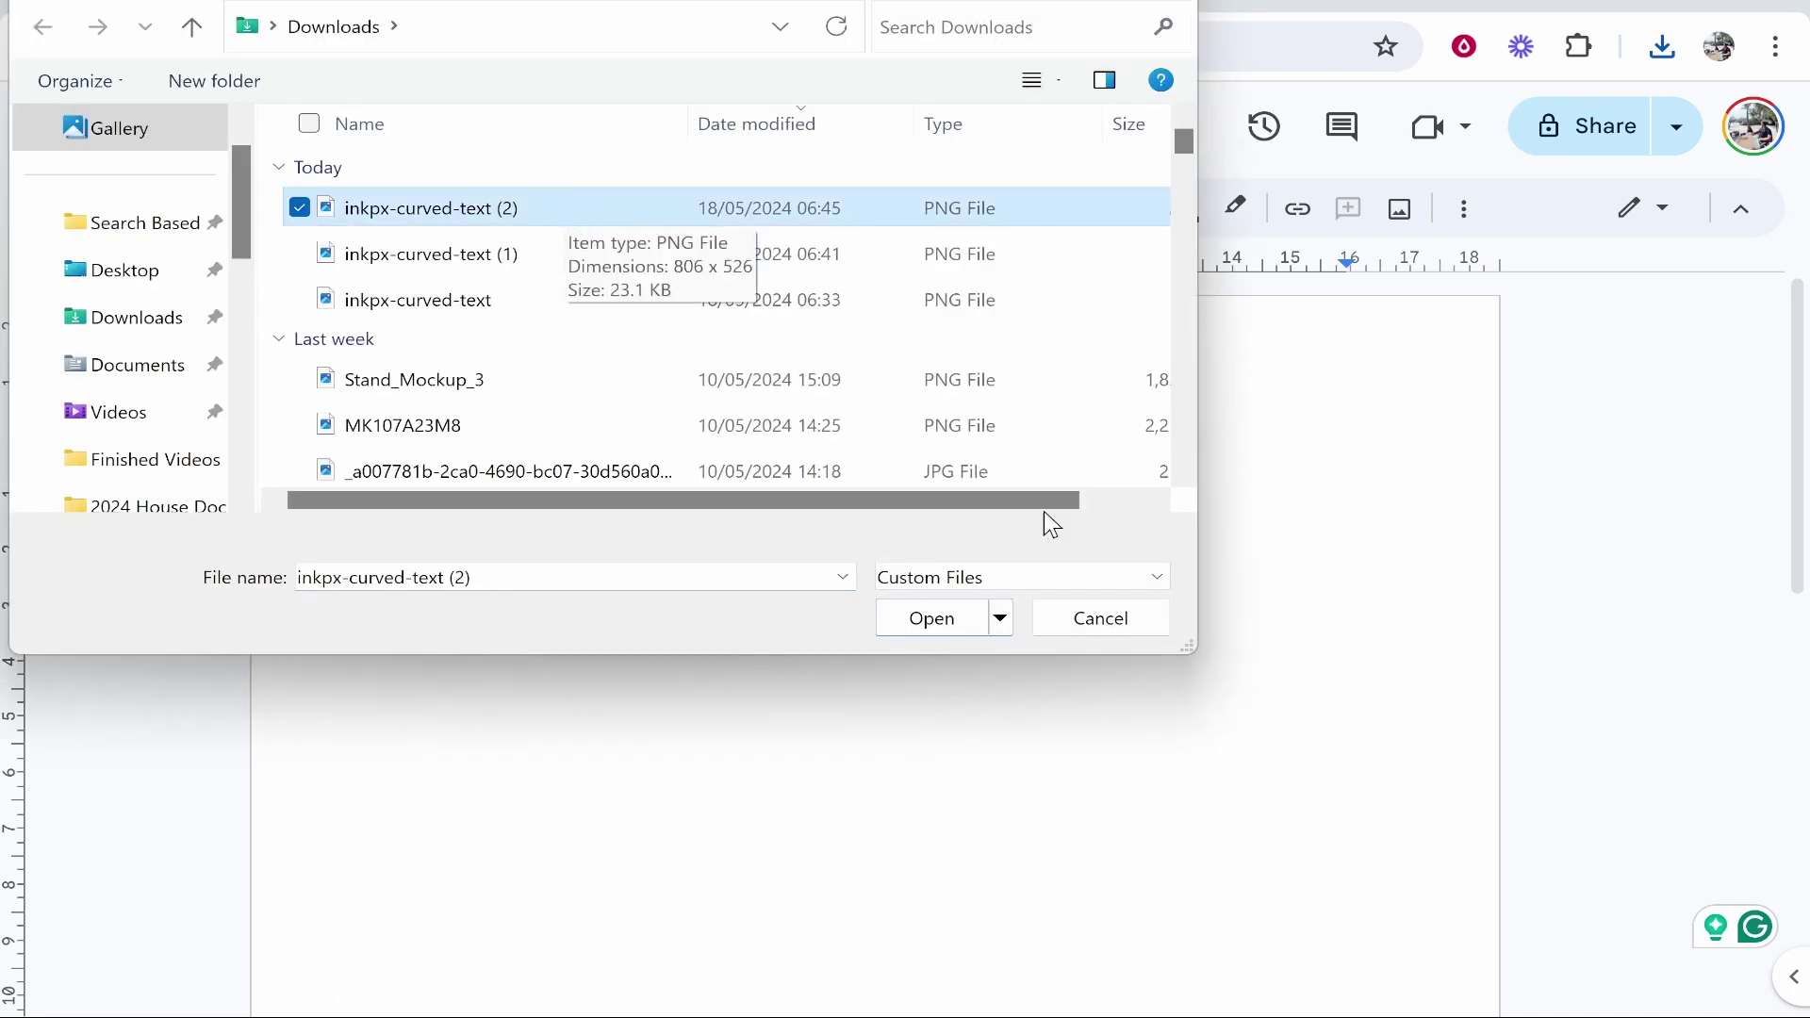
left_click(931, 622)
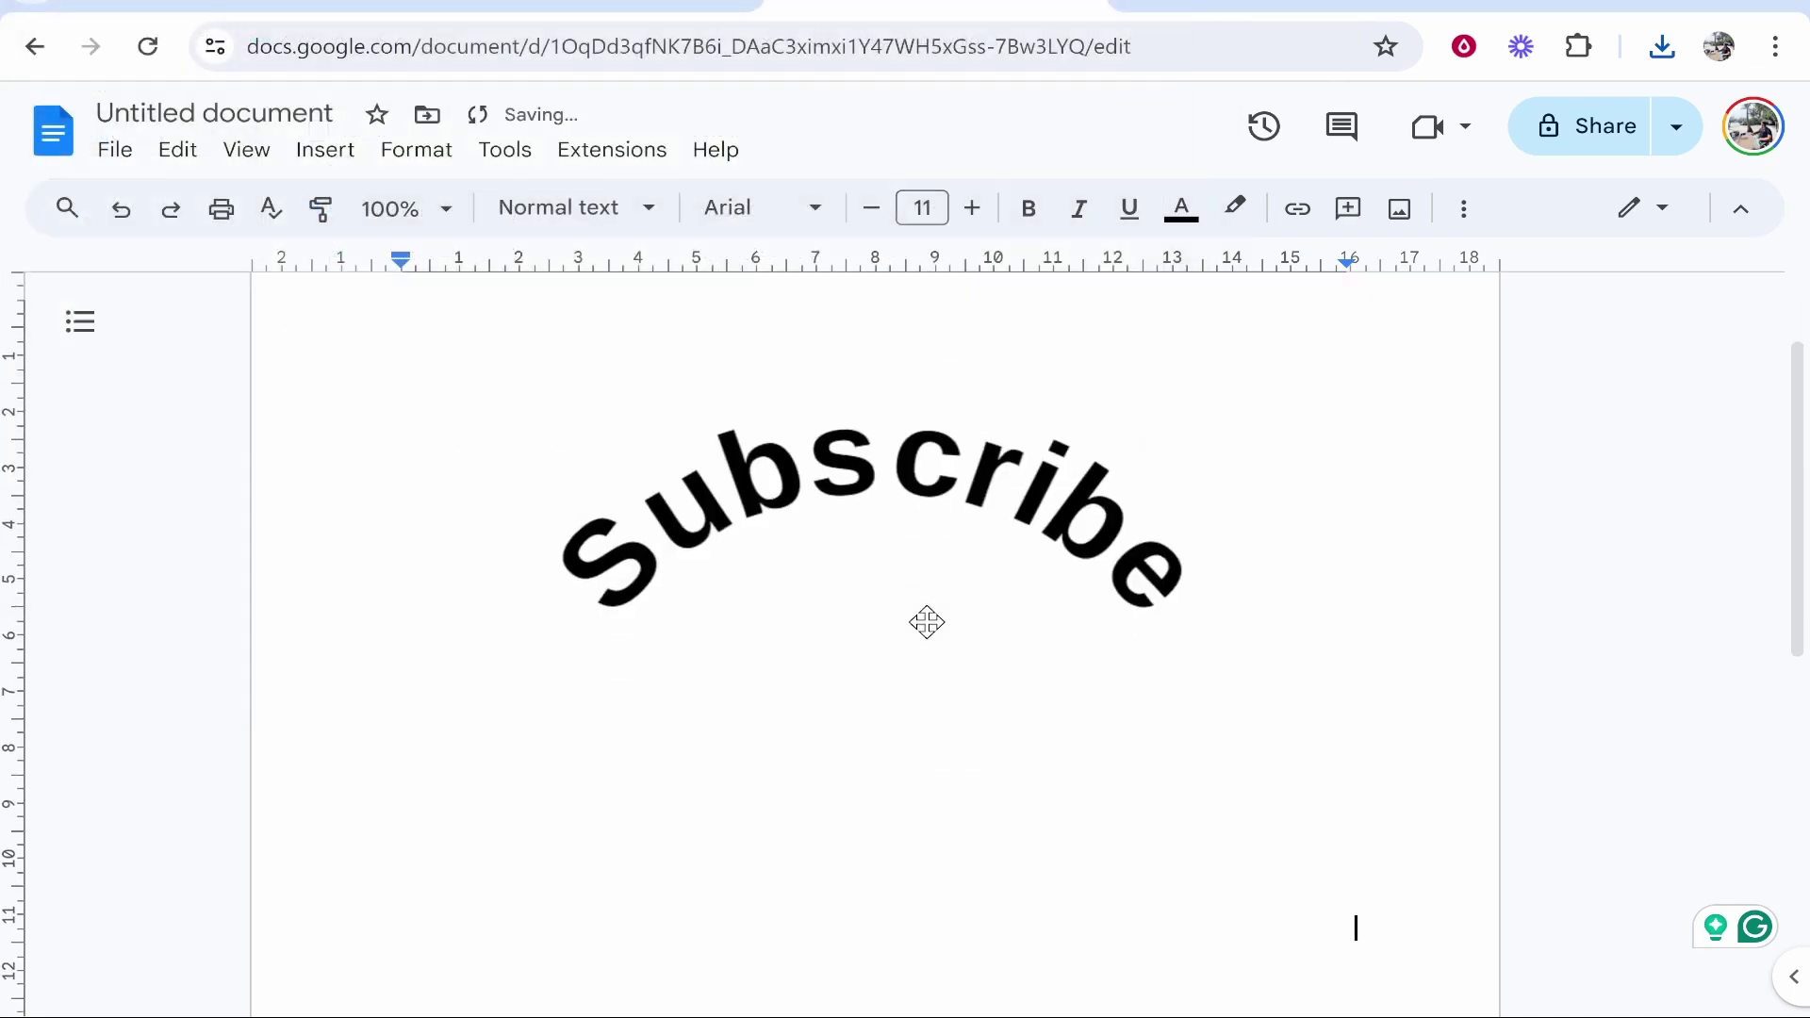
- Crop the blank area below 'Subscribe' off the image, then move it slightly higher
left_click(754, 517)
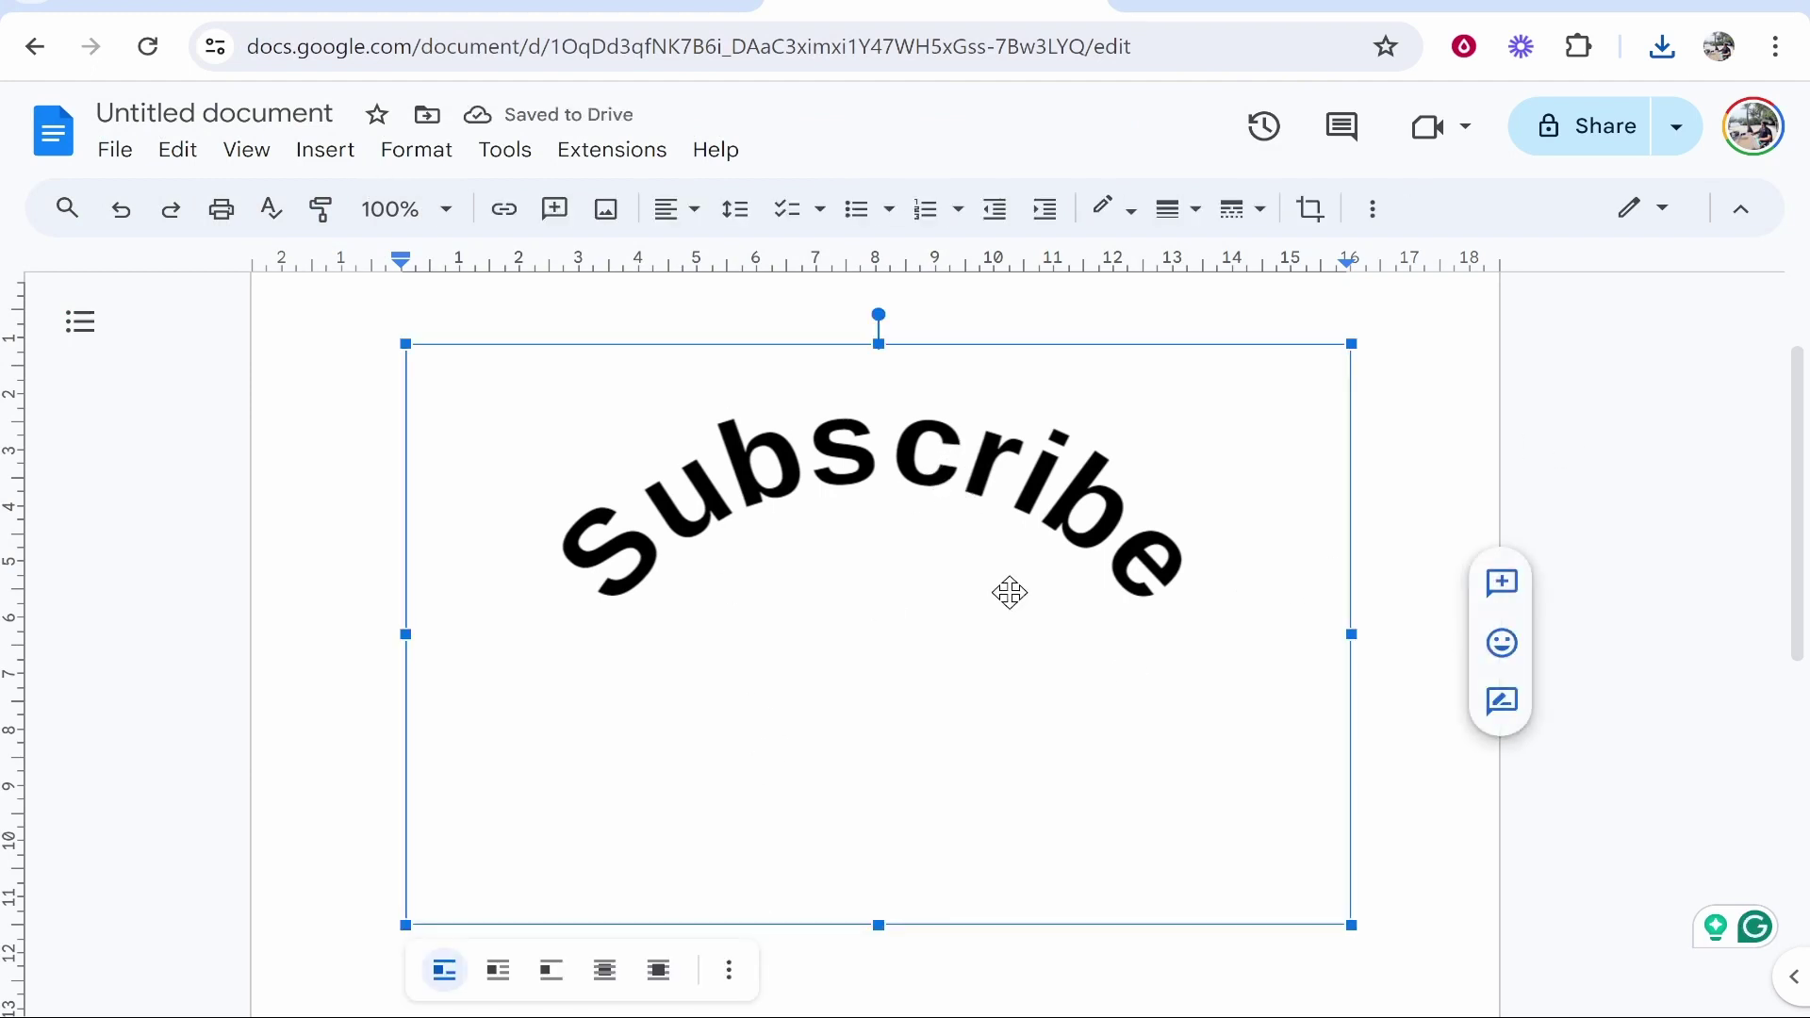
right_click(943, 524)
left_click(1079, 628)
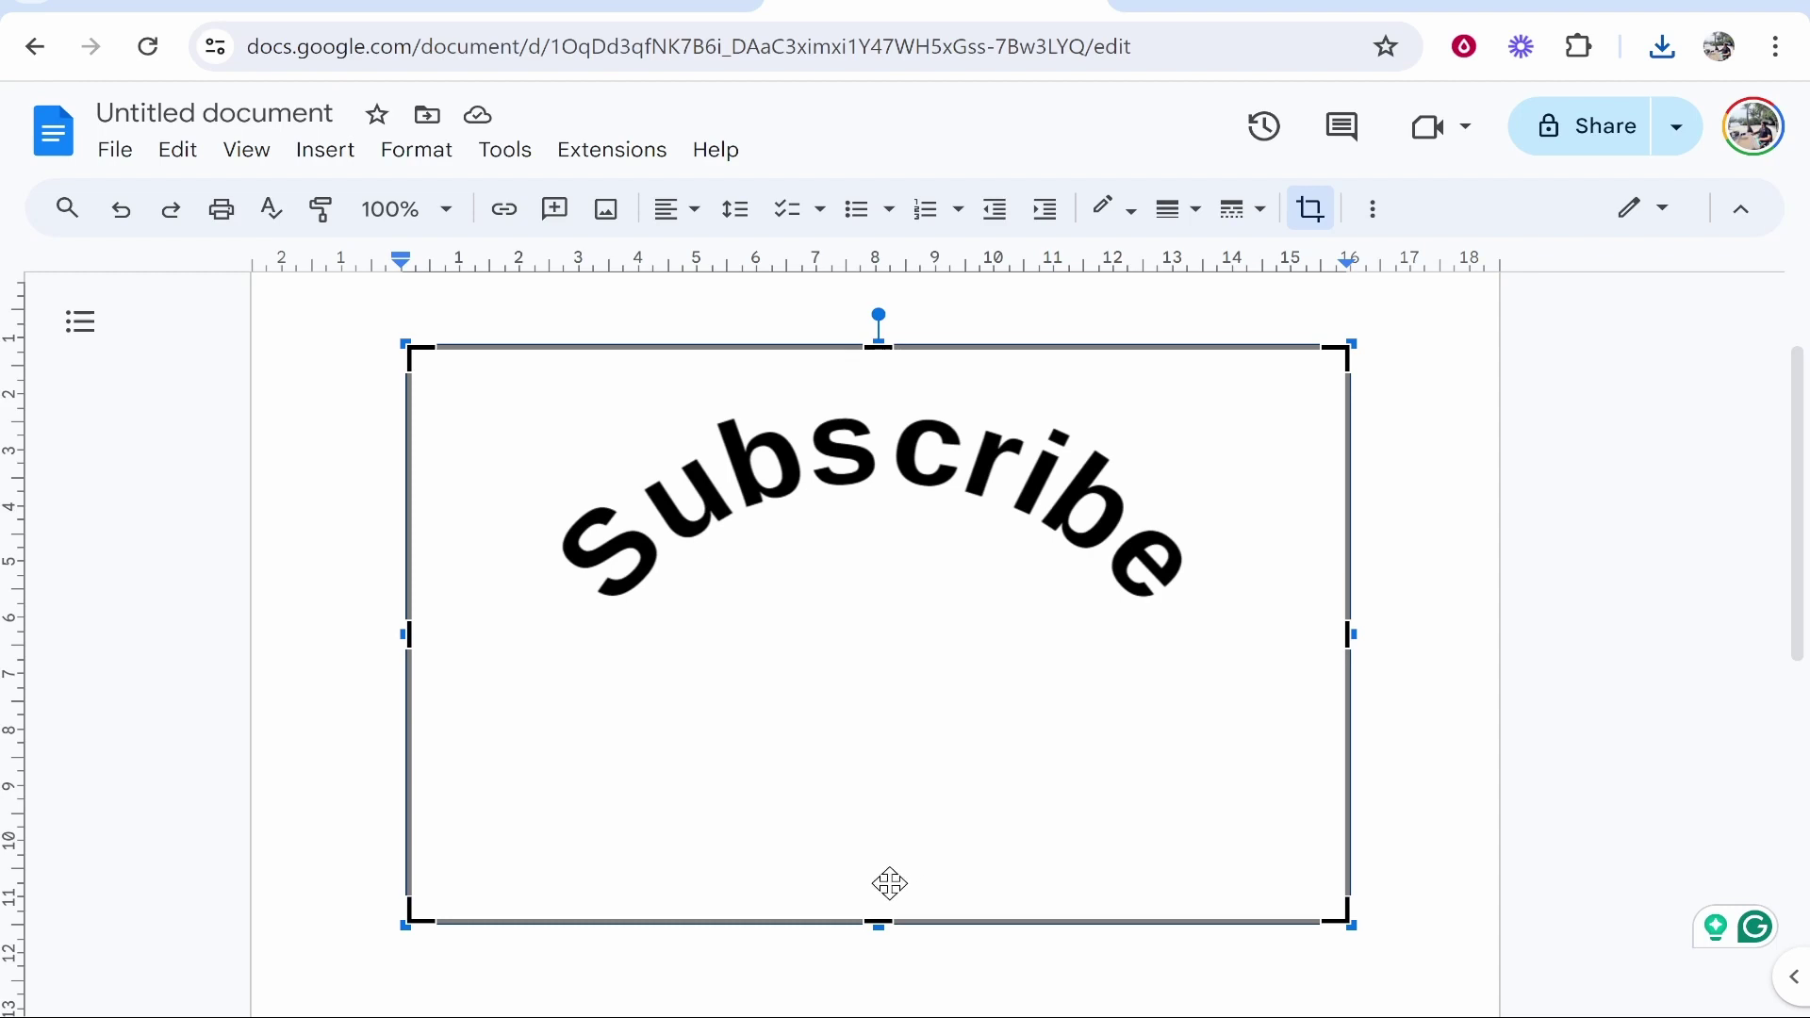
left_click_drag(879, 920, 841, 631)
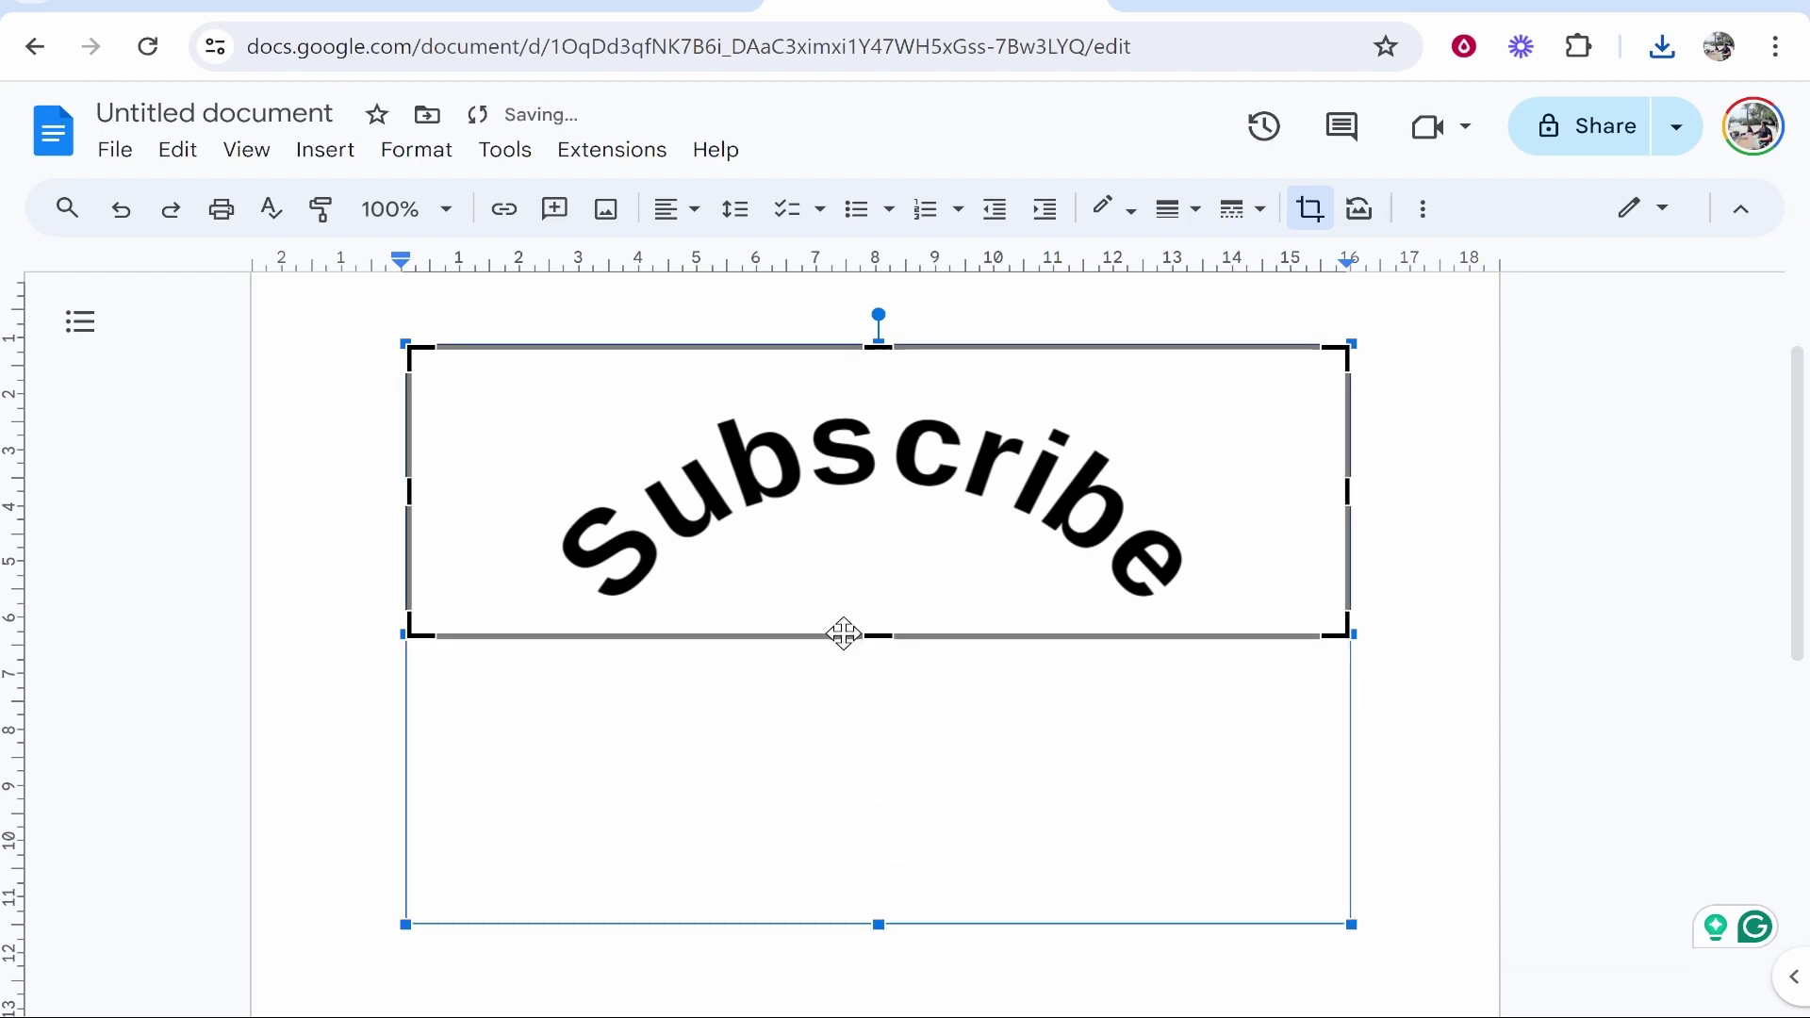
left_click(1349, 574)
scroll(1351, 580, "up", 1)
left_click(1079, 647)
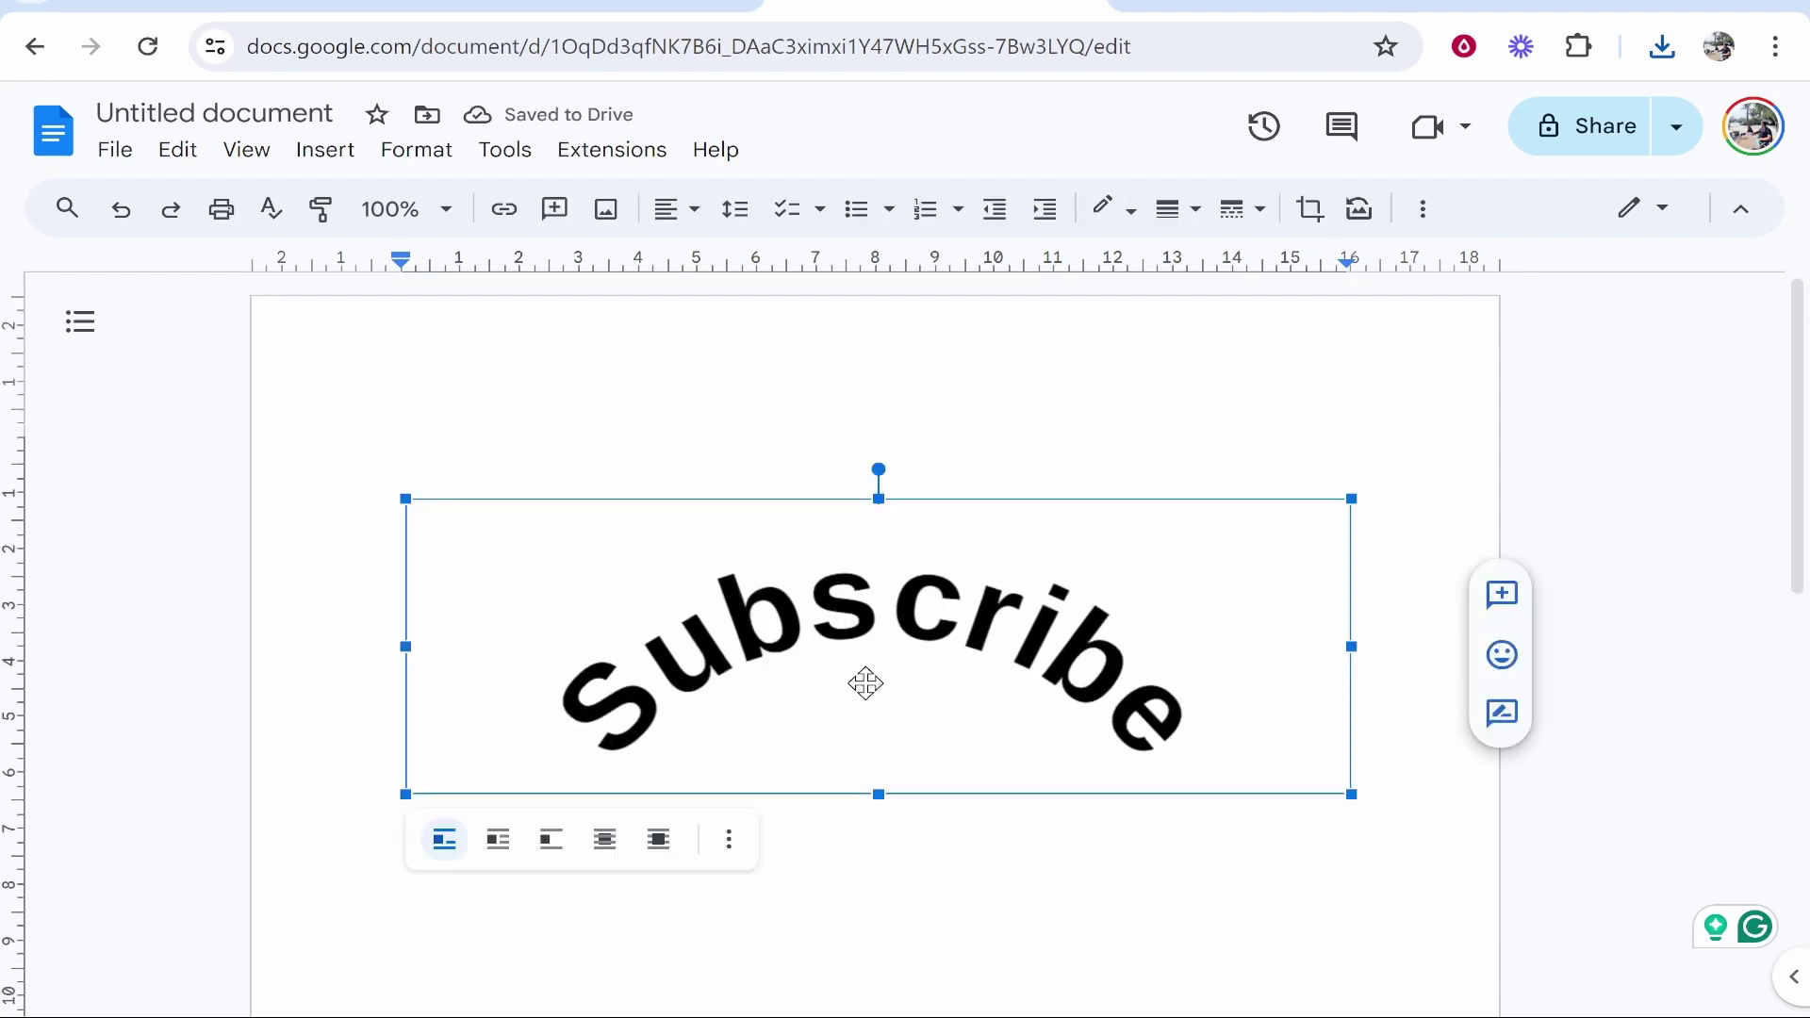
left_click_drag(882, 473, 888, 421)
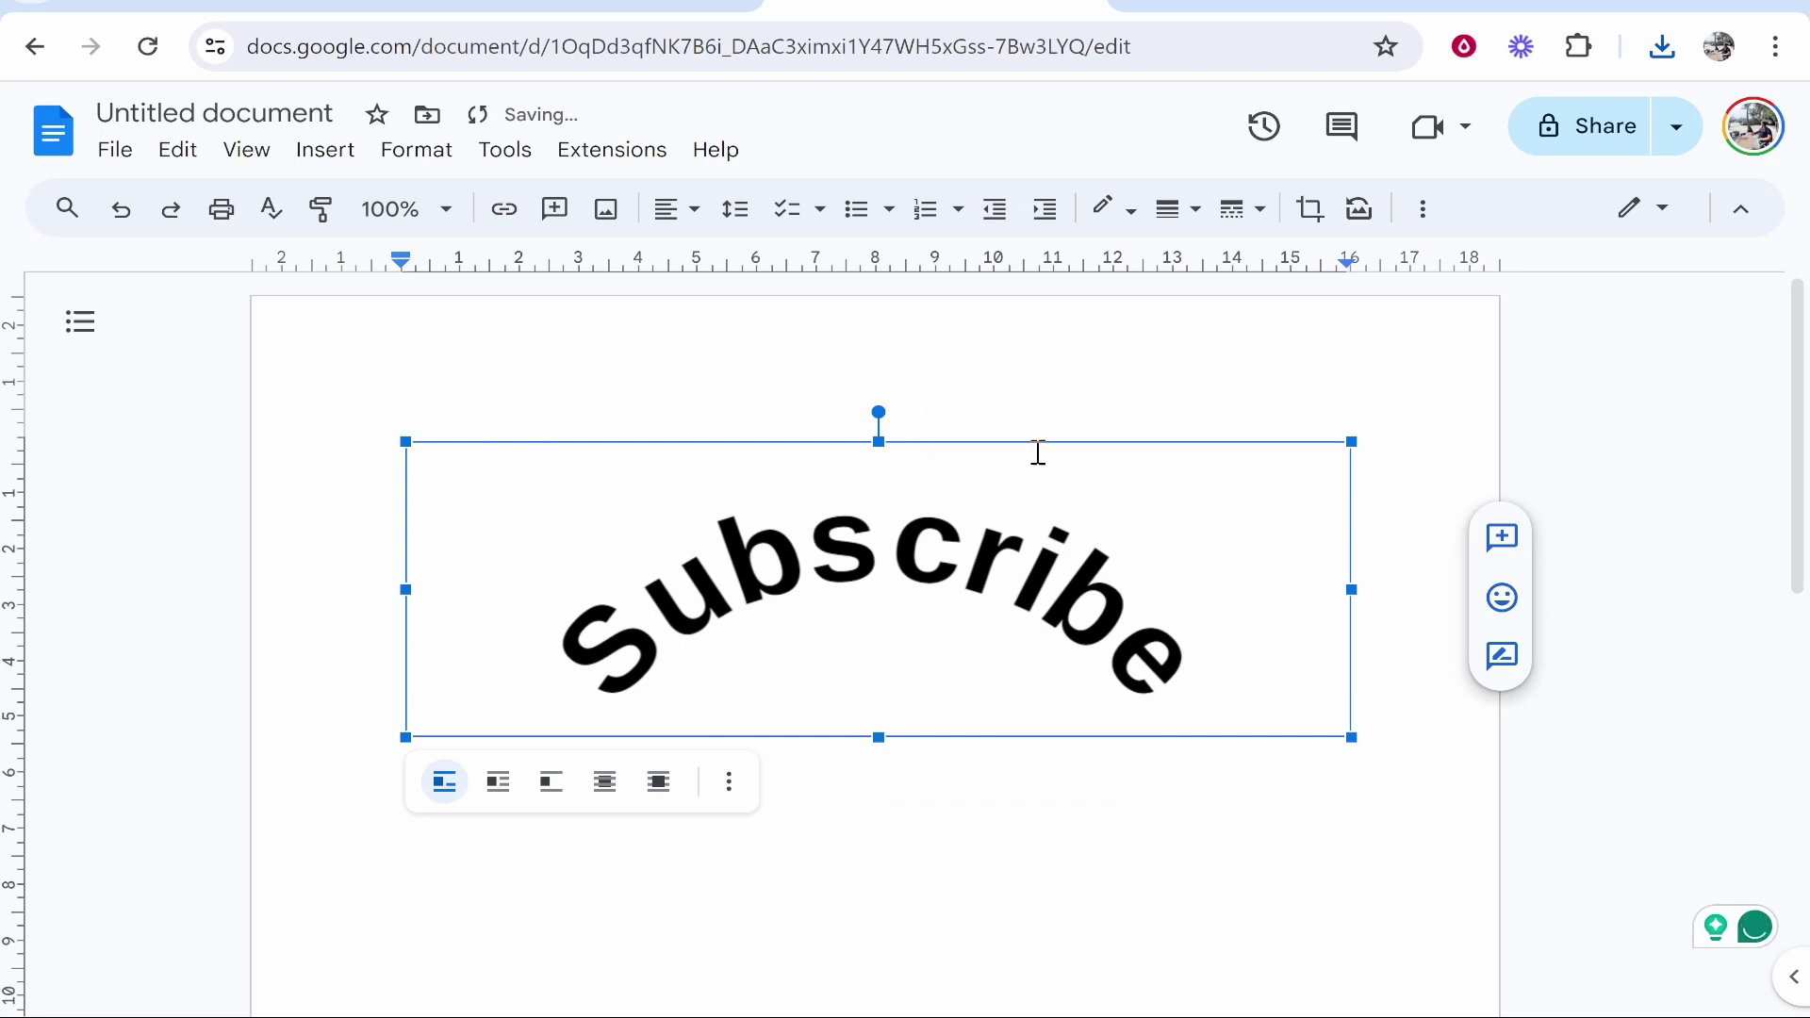